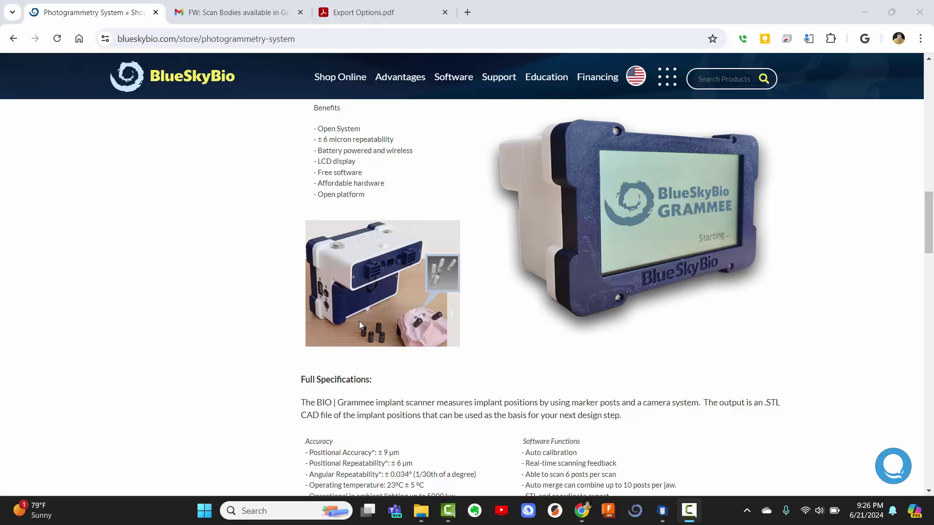
- Scroll through the Export Options PDF's scan body list to the end and back to the top
{"action": "left_click", "coordinate": [375, 17]}
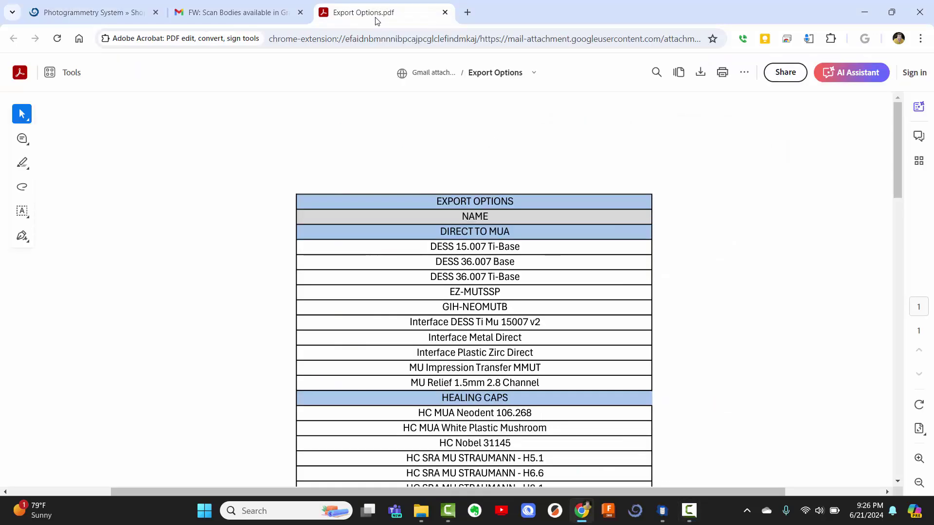
{"action": "scroll", "coordinate": [481, 229], "scroll_direction": "down", "scroll_amount": 1}
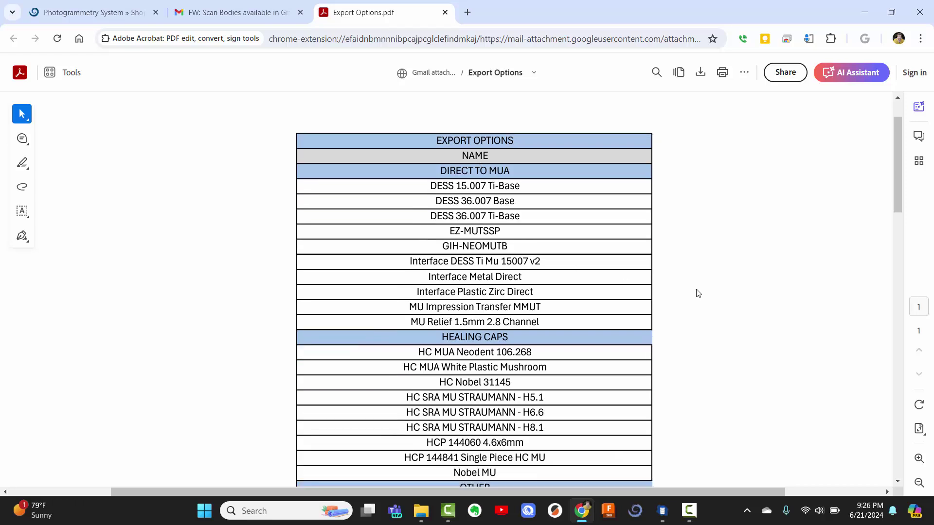
{"action": "scroll", "coordinate": [698, 293], "scroll_direction": "down", "scroll_amount": 2}
{"action": "scroll", "coordinate": [703, 292], "scroll_direction": "down", "scroll_amount": 5}
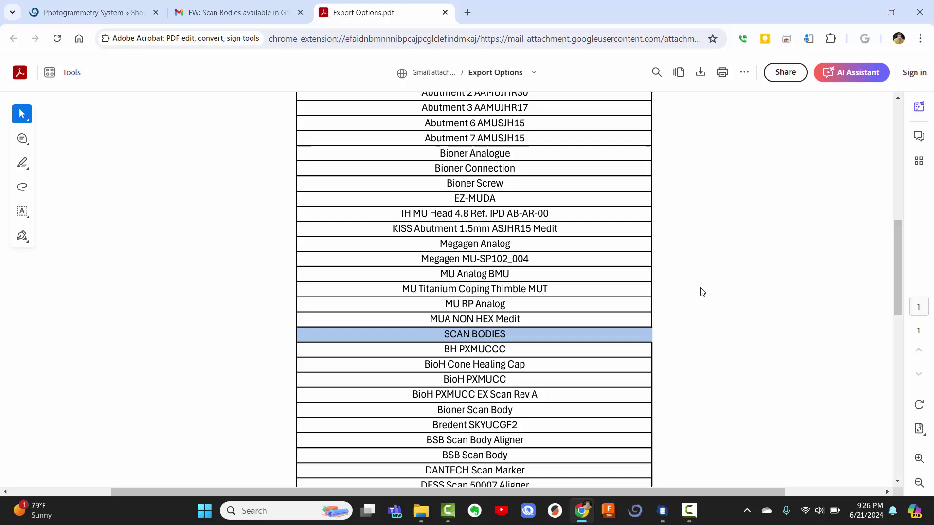
{"action": "scroll", "coordinate": [703, 292], "scroll_direction": "down", "scroll_amount": 3}
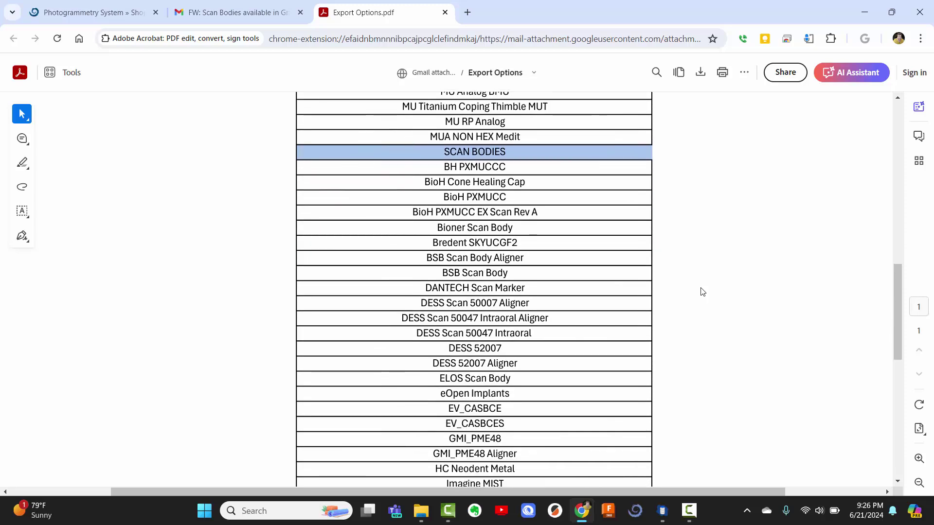
{"action": "scroll", "coordinate": [703, 292], "scroll_direction": "down", "scroll_amount": 3}
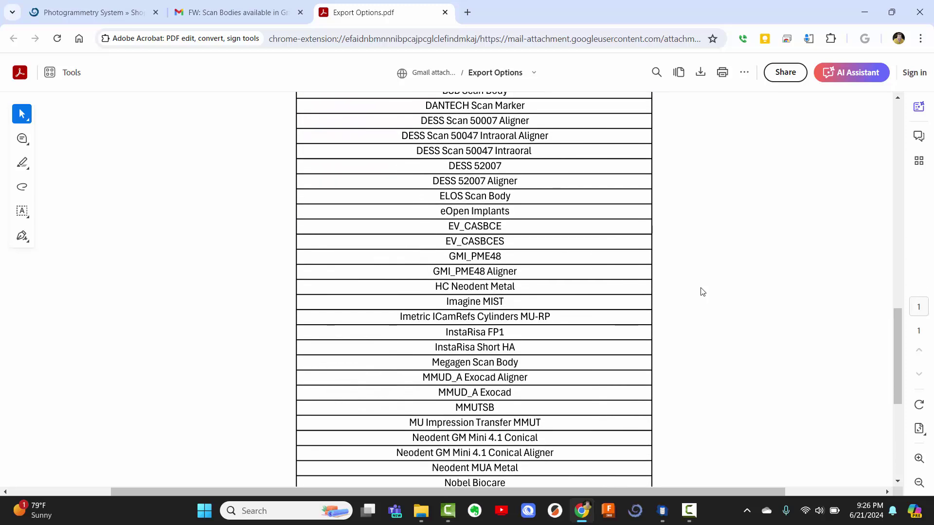
{"action": "scroll", "coordinate": [703, 292], "scroll_direction": "down", "scroll_amount": 4}
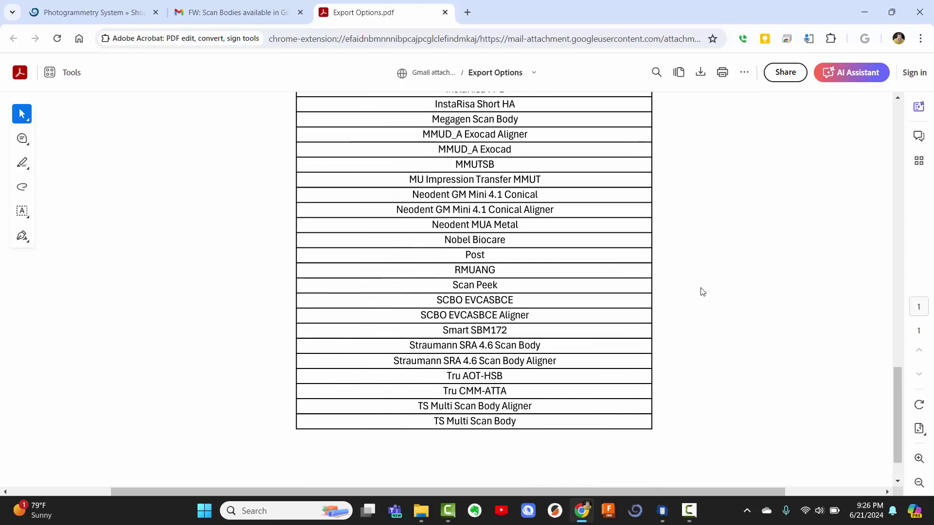
{"action": "scroll", "coordinate": [702, 292], "scroll_direction": "up", "scroll_amount": 11}
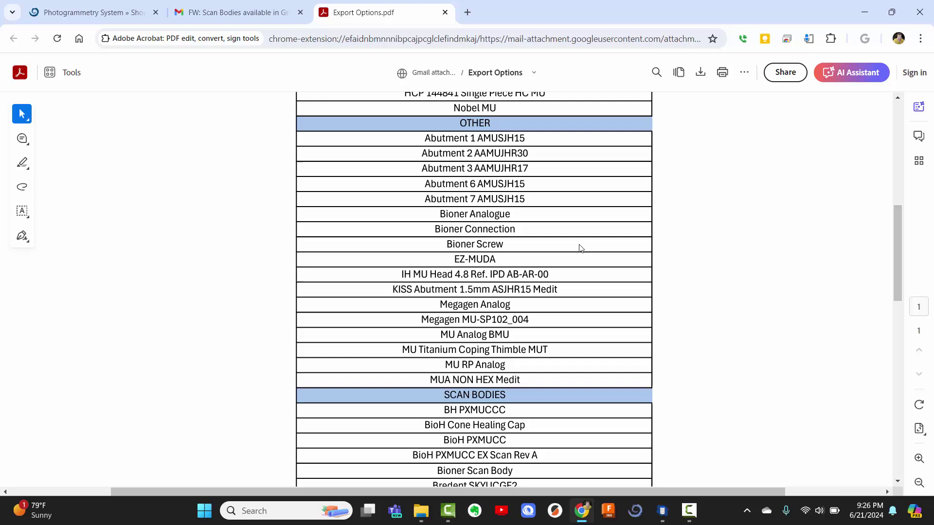
{"action": "scroll", "coordinate": [731, 321], "scroll_direction": "up", "scroll_amount": 5}
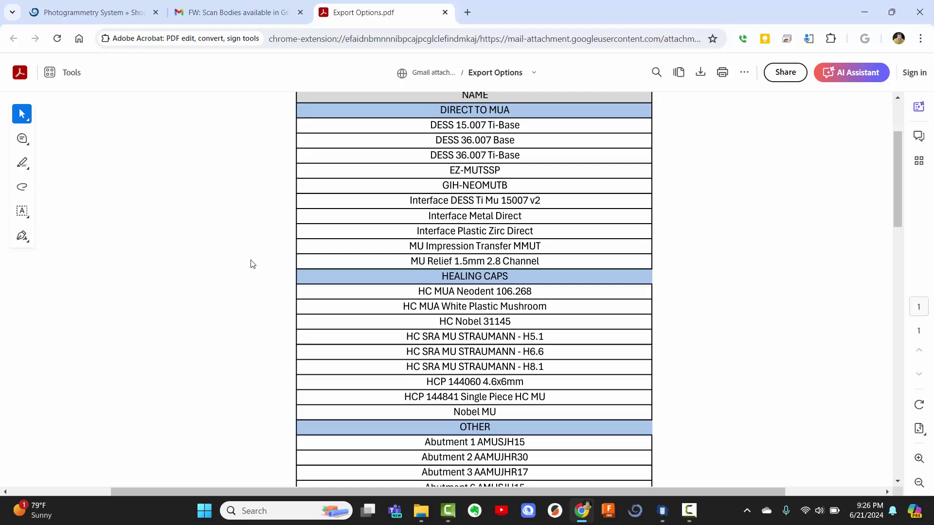
- Snap the Program Files (x86) and EXOCAD-Reijka Explorer windows side by side with Task View
{"action": "key", "text": "super+Tab"}
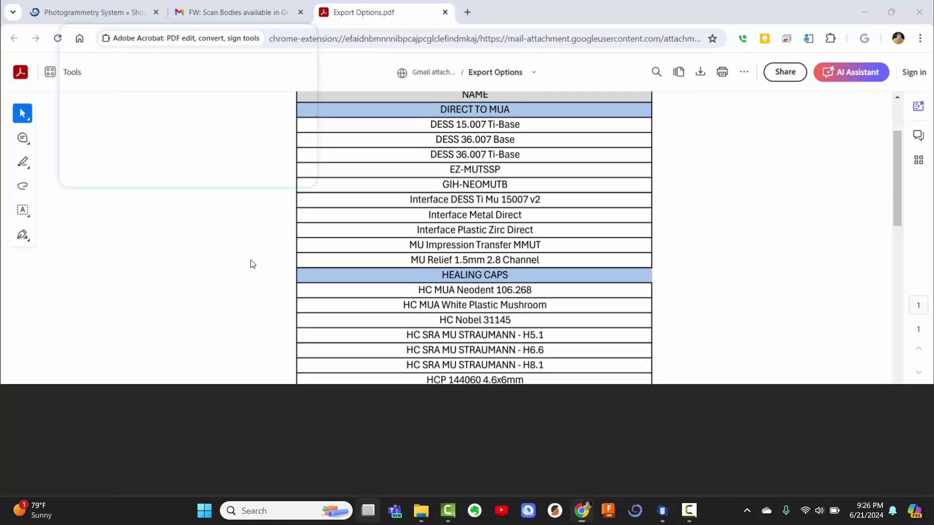
{"action": "key", "text": "Escape"}
{"action": "key", "text": "super+Tab"}
{"action": "key", "text": "Escape"}
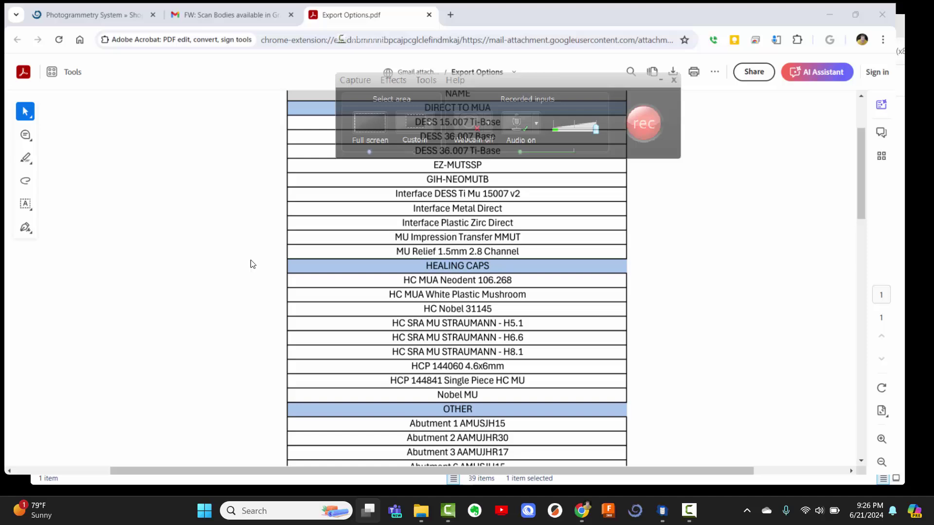
{"action": "key", "text": "super+Tab"}
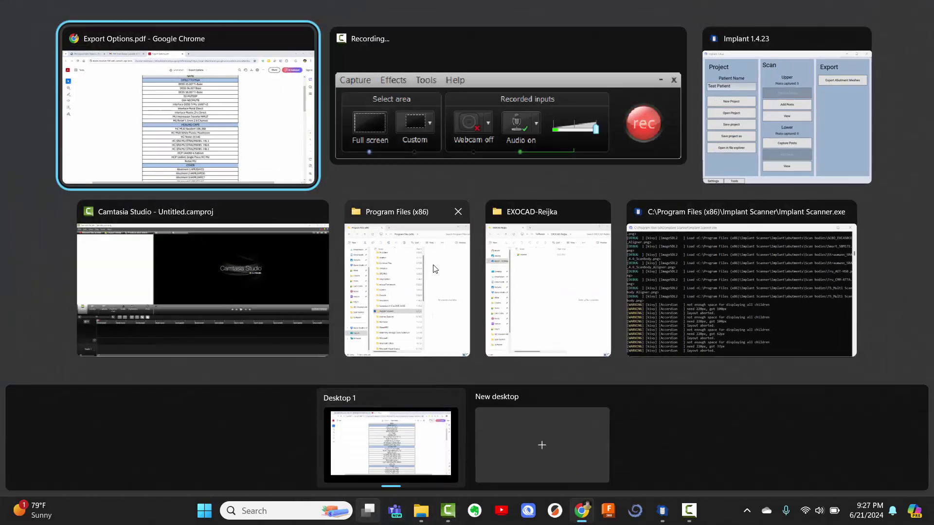
{"action": "left_click", "coordinate": [435, 269]}
{"action": "key", "text": "super+Tab"}
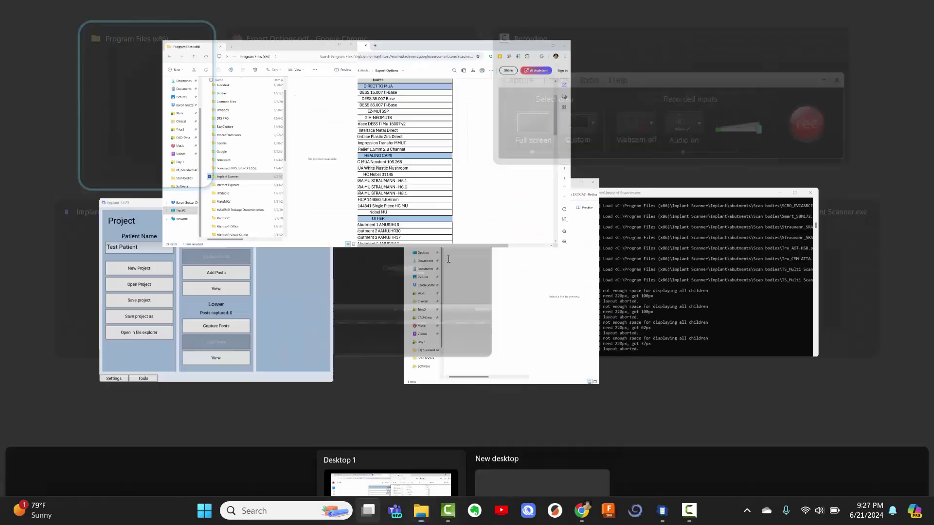
{"action": "key", "text": "Escape"}
{"action": "left_click", "coordinate": [368, 511]}
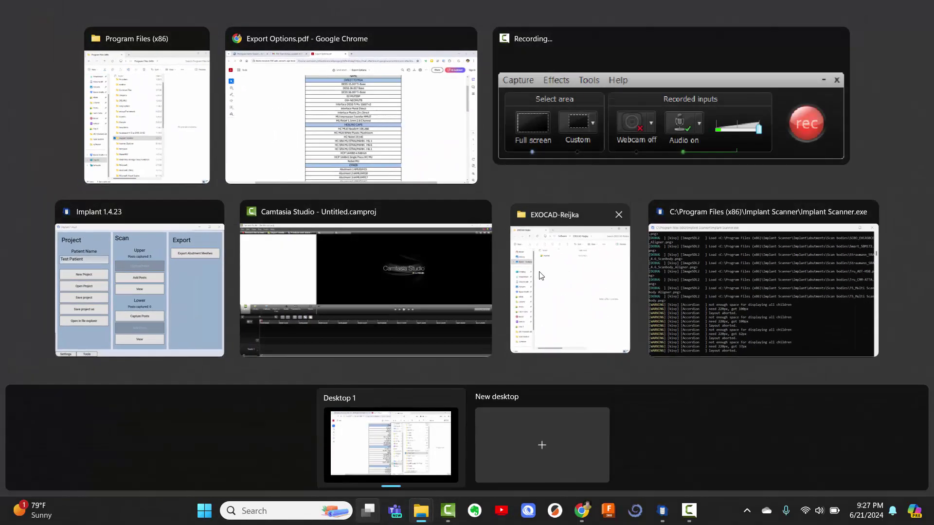
{"action": "left_click", "coordinate": [569, 272]}
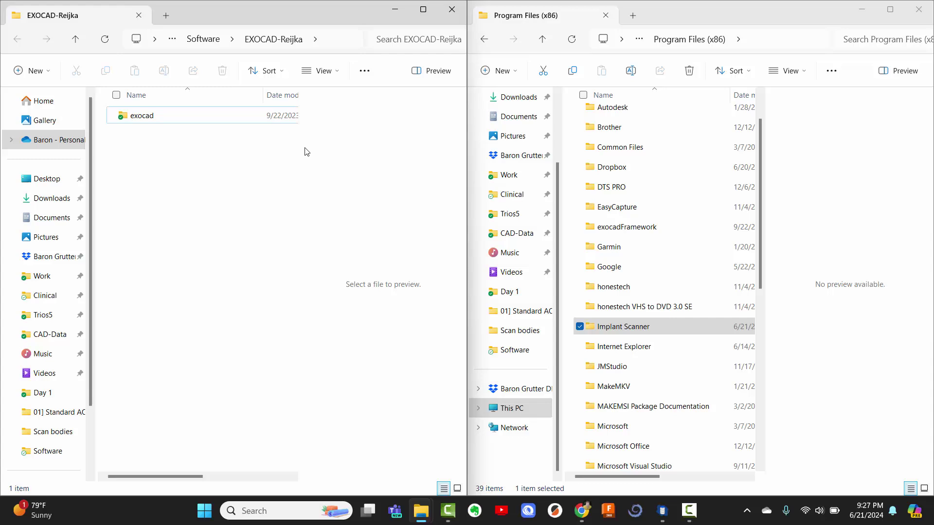
- Turn off the preview pane in both Explorer windows and select the exocad folder
{"action": "left_click", "coordinate": [427, 72]}
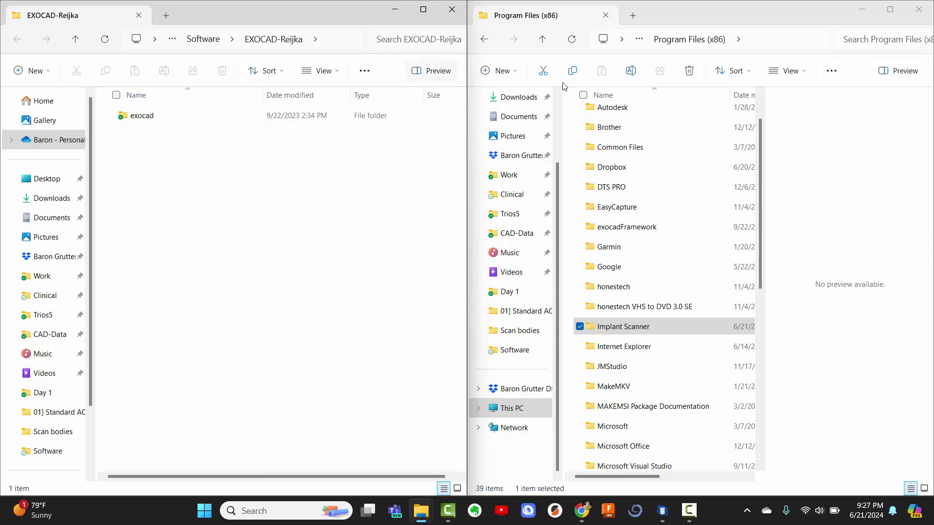
{"action": "left_click", "coordinate": [899, 70]}
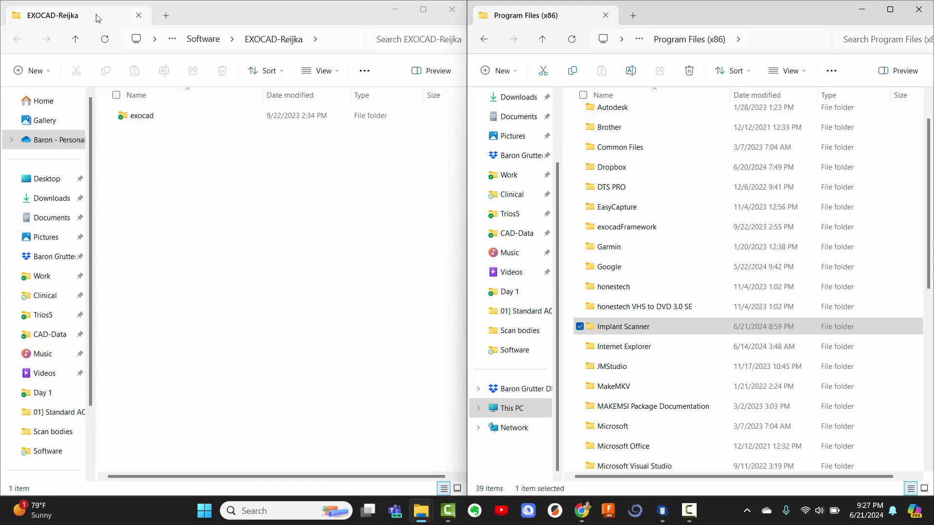
{"action": "left_click_drag", "start_coordinate": [97, 15], "coordinate": [167, 79]}
{"action": "left_click", "coordinate": [140, 120]}
- Open exocad\DentalCADApp\library\implant and scroll through its 221 implant library folders
{"action": "double_click", "coordinate": [139, 119]}
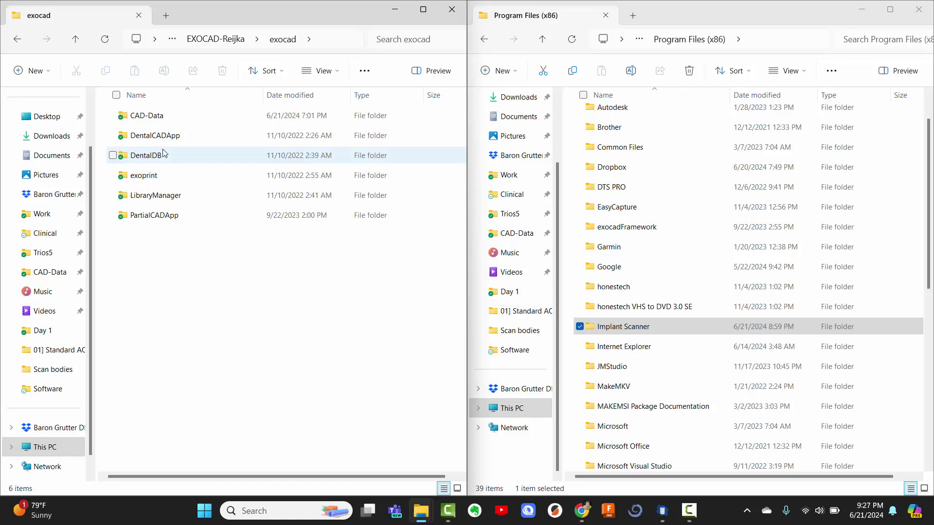
{"action": "mouse_move", "coordinate": [163, 153]}
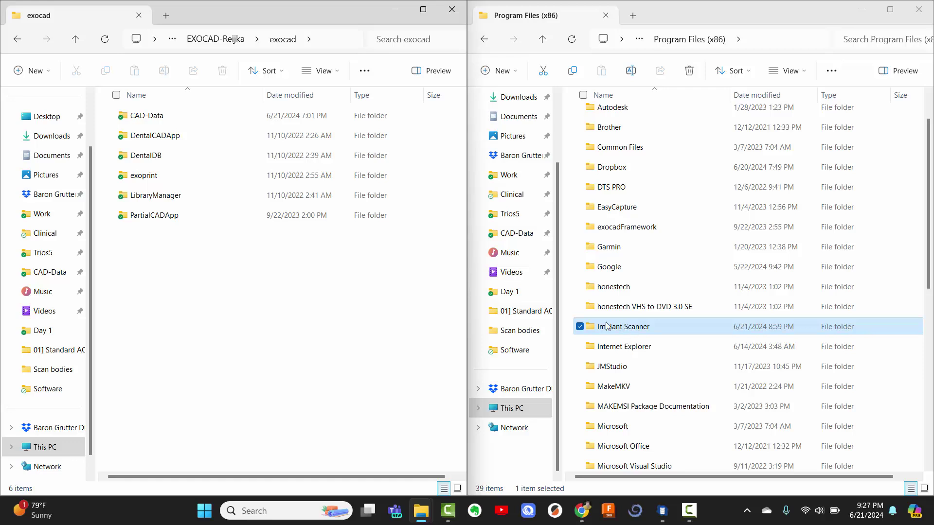
{"action": "double_click", "coordinate": [164, 140]}
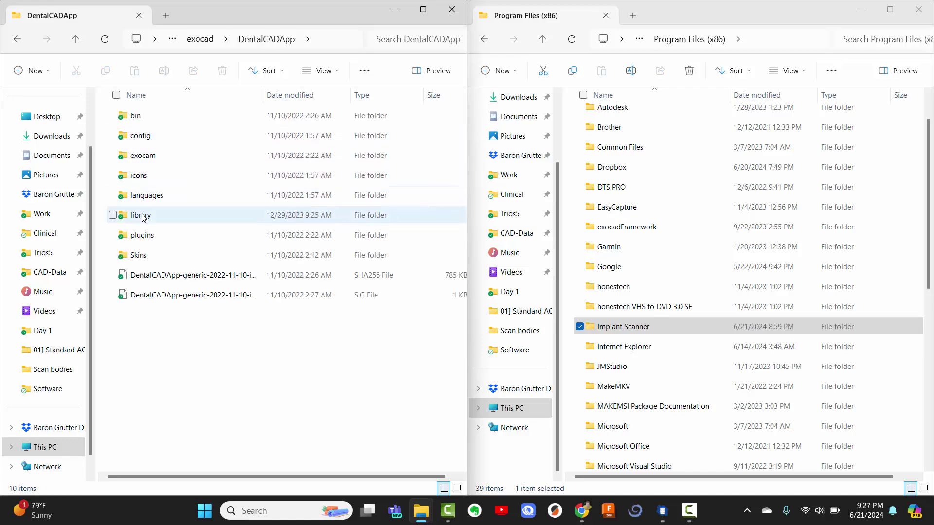
{"action": "double_click", "coordinate": [142, 216]}
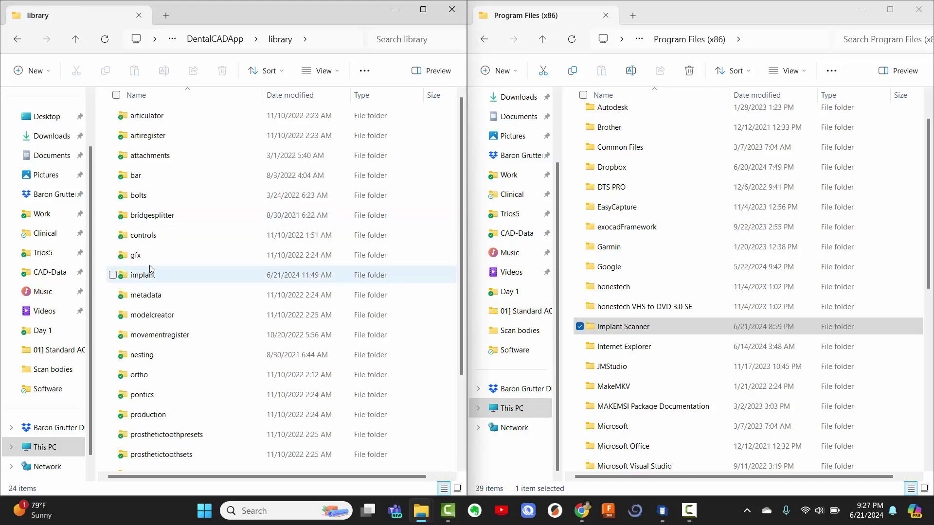
{"action": "double_click", "coordinate": [144, 276]}
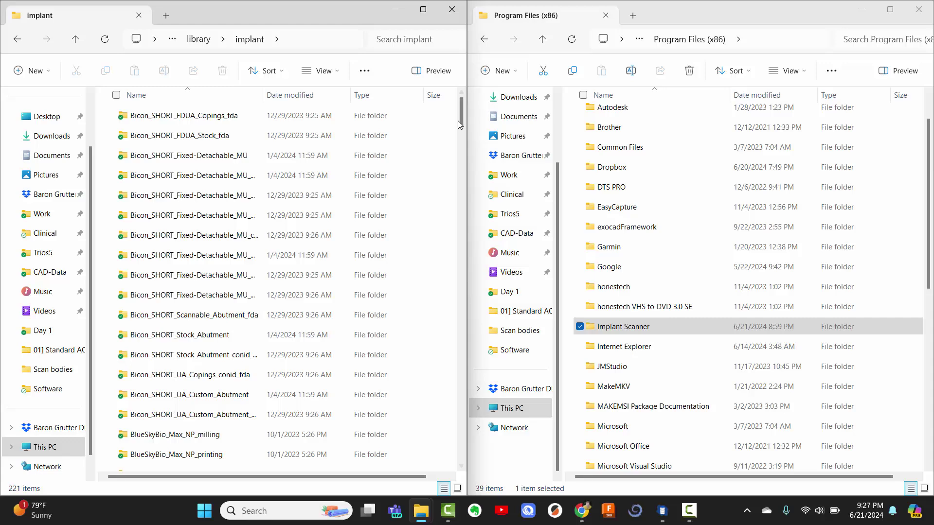
{"action": "left_click_drag", "start_coordinate": [461, 124], "coordinate": [435, 462]}
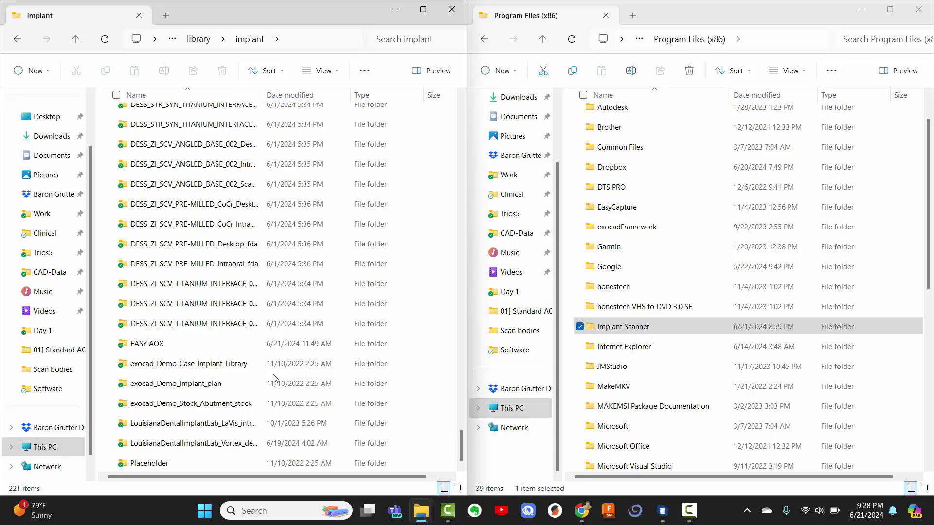
- Open the LouisianaDentalImplantLab_Vortex folder and show DESS-CT-MUA.stl as a 3D preview
{"action": "left_click", "coordinate": [180, 444]}
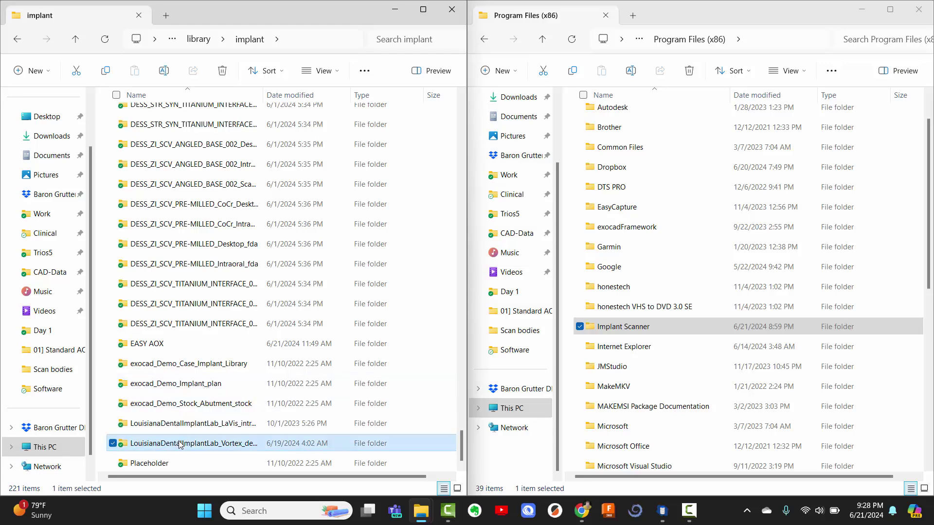
{"action": "double_click", "coordinate": [180, 444]}
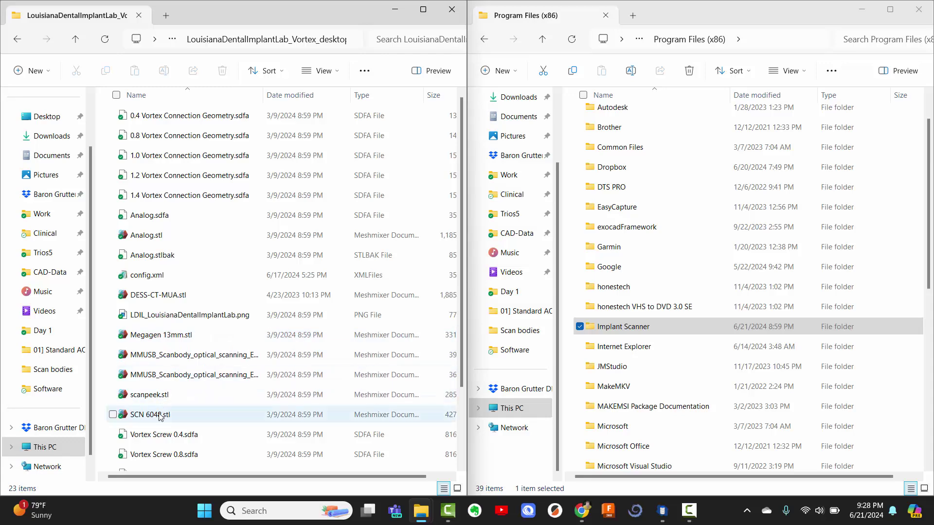
{"action": "left_click", "coordinate": [149, 298]}
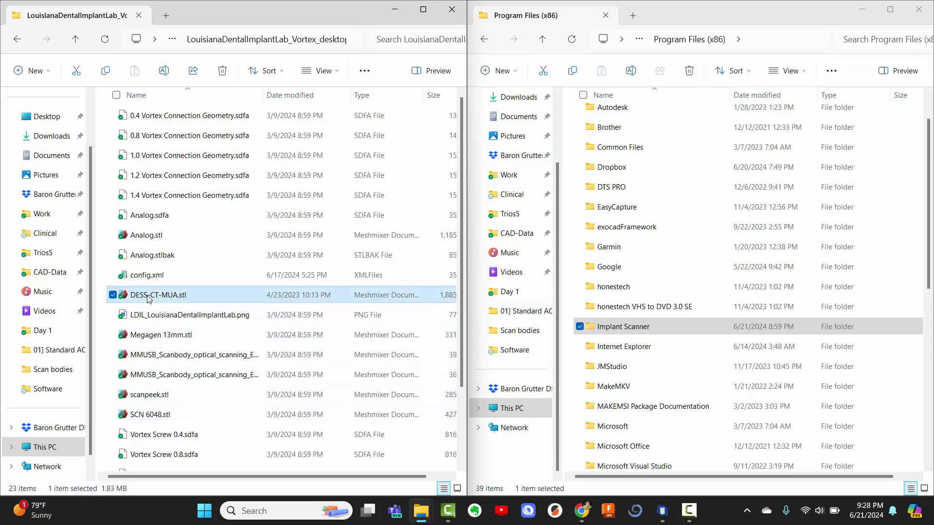
{"action": "left_click", "coordinate": [423, 72]}
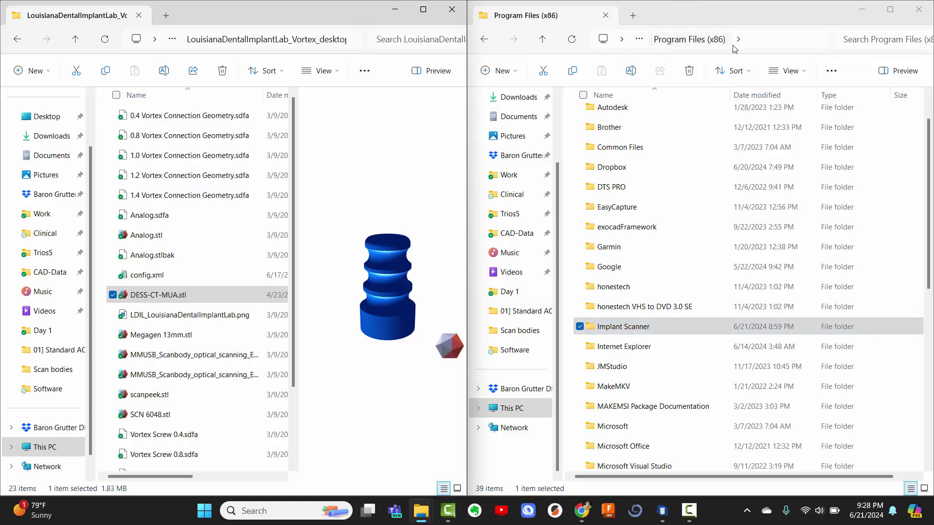
- Open Implant Scanner\Implant\abutments in the right window, then bring the Export Options PDF forward
{"action": "left_click", "coordinate": [605, 331]}
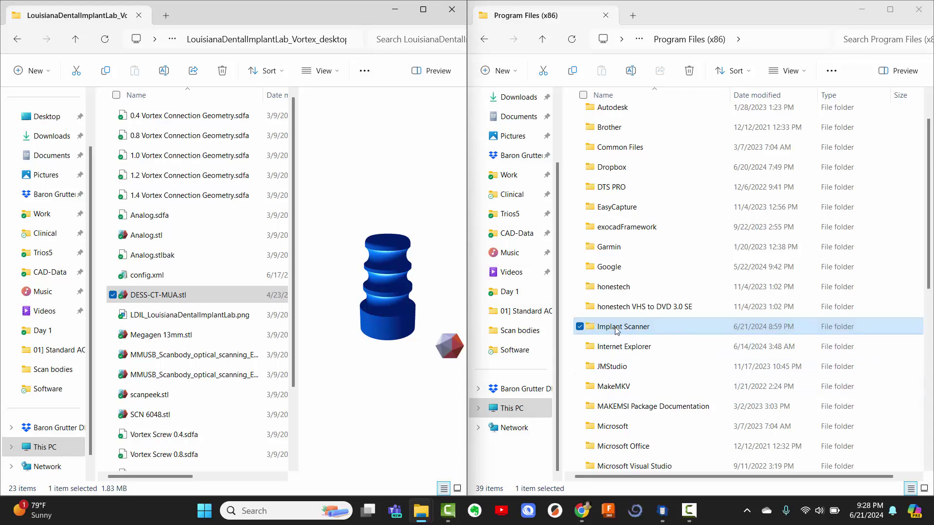
{"action": "double_click", "coordinate": [606, 331]}
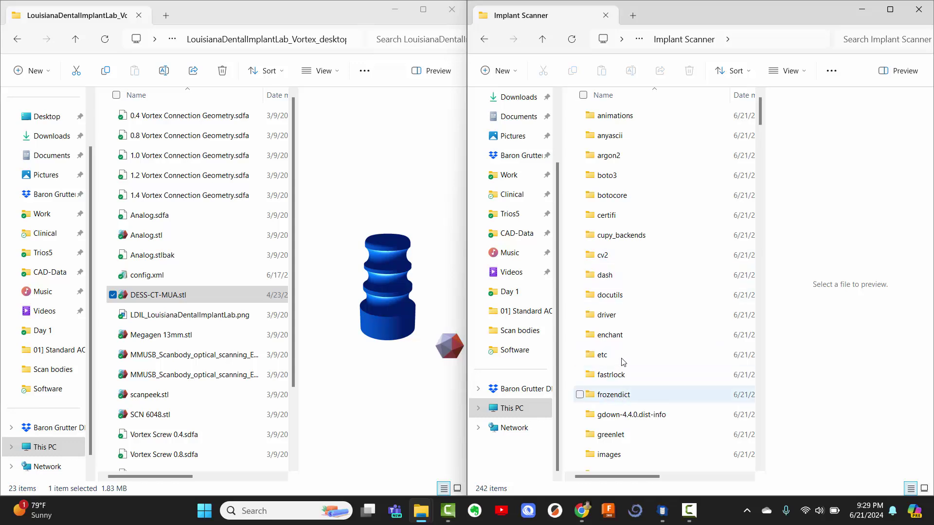
{"action": "scroll", "coordinate": [628, 350], "scroll_direction": "down", "scroll_amount": 3}
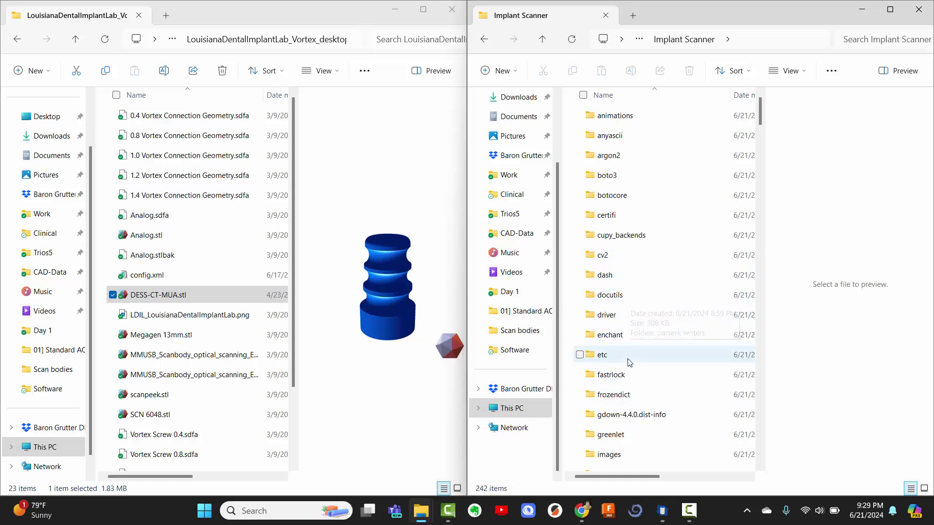
{"action": "double_click", "coordinate": [620, 302]}
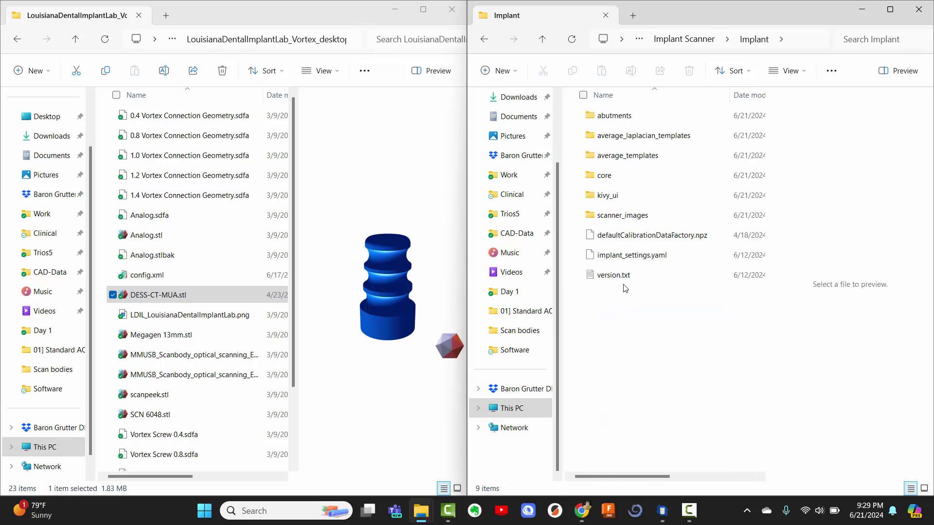
{"action": "double_click", "coordinate": [614, 116]}
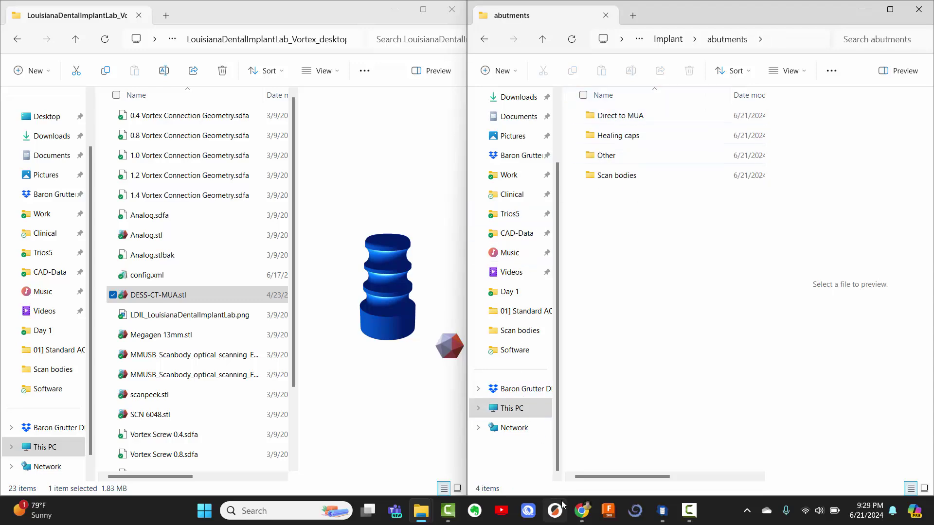
{"action": "left_click", "coordinate": [581, 511]}
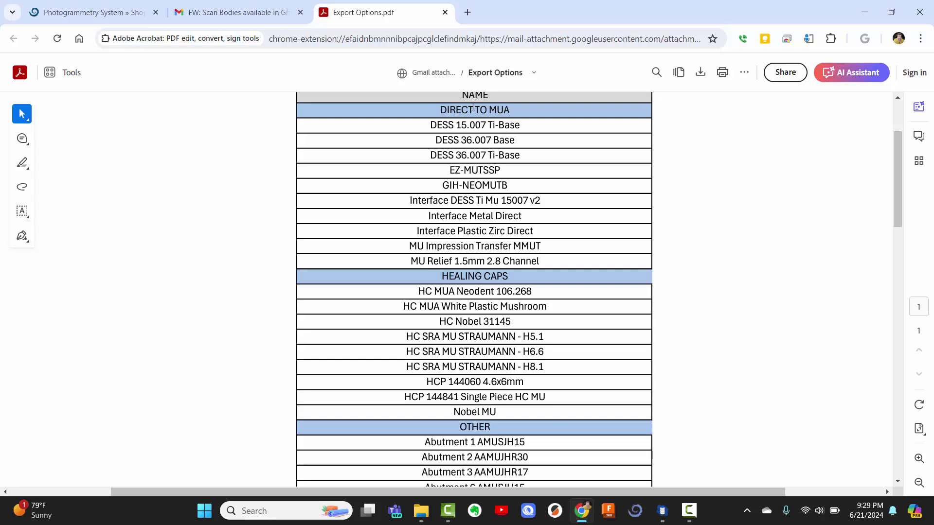
- Check the PDF's Scan Bodies section, then open the abutments\Scan bodies folder
{"action": "scroll", "coordinate": [467, 266], "scroll_direction": "down", "scroll_amount": 9}
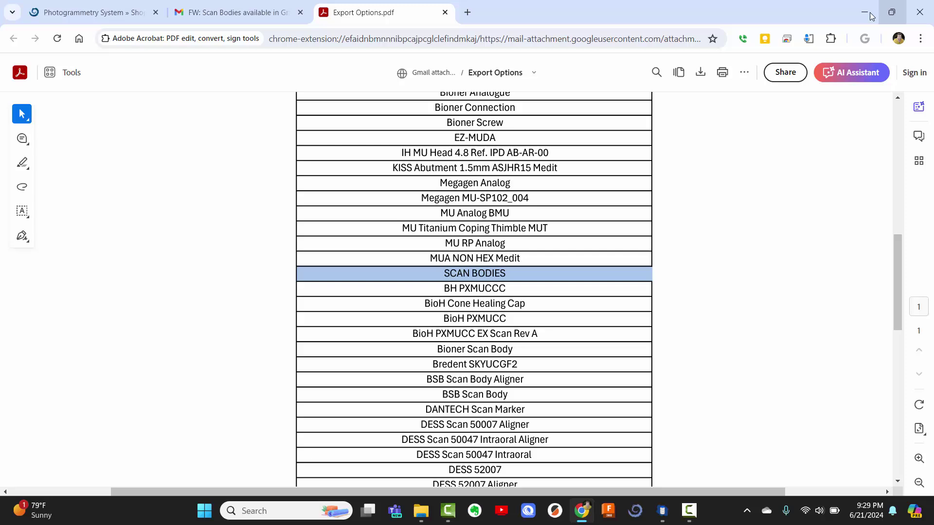
{"action": "left_click", "coordinate": [892, 11]}
{"action": "left_click", "coordinate": [775, 145]}
{"action": "double_click", "coordinate": [622, 175]}
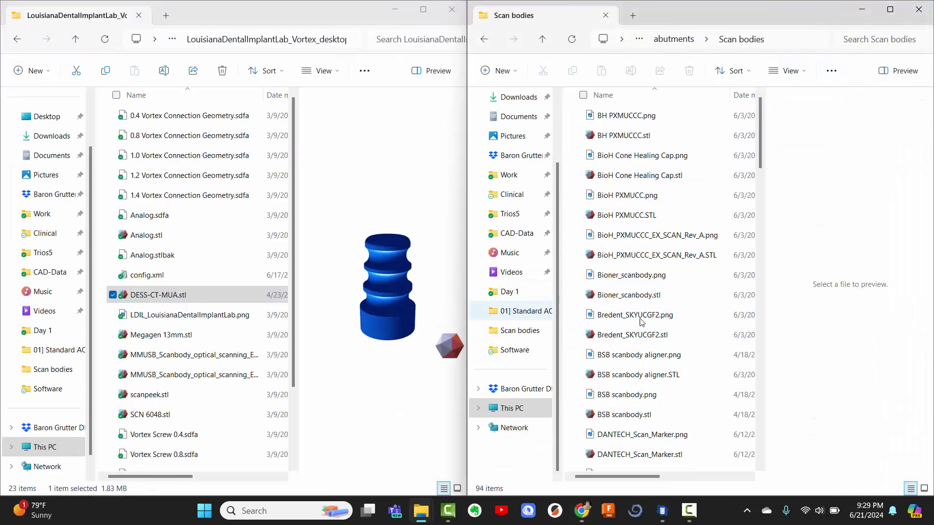
- Preview the library's DESS-CT-MUA.stl and DESS-CT-MUA.png against the source model
{"action": "left_click", "coordinate": [155, 302]}
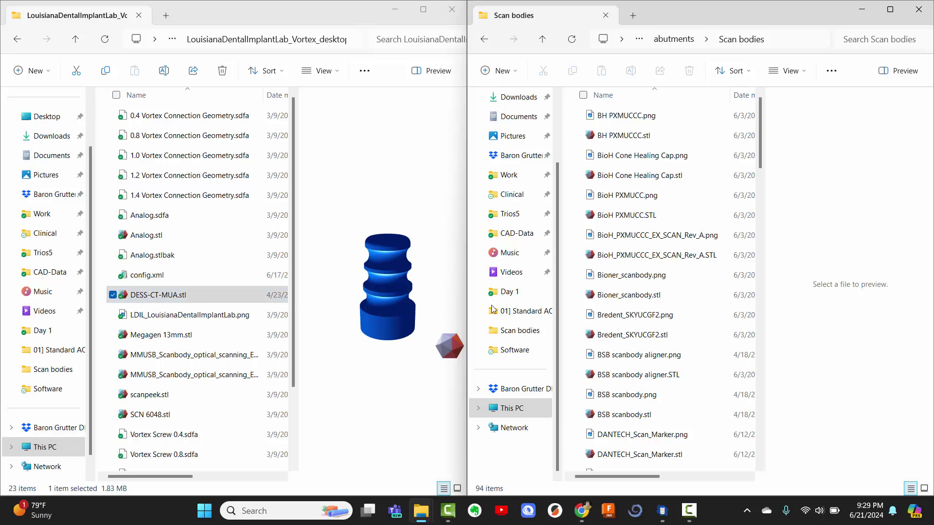
{"action": "scroll", "coordinate": [654, 347], "scroll_direction": "down", "scroll_amount": 4}
{"action": "scroll", "coordinate": [653, 347], "scroll_direction": "down", "scroll_amount": 1}
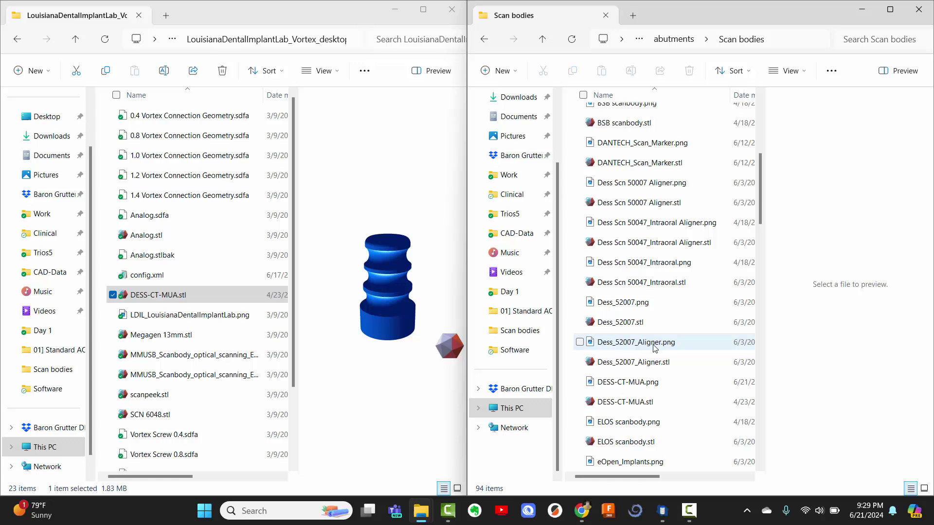
{"action": "left_click", "coordinate": [638, 403]}
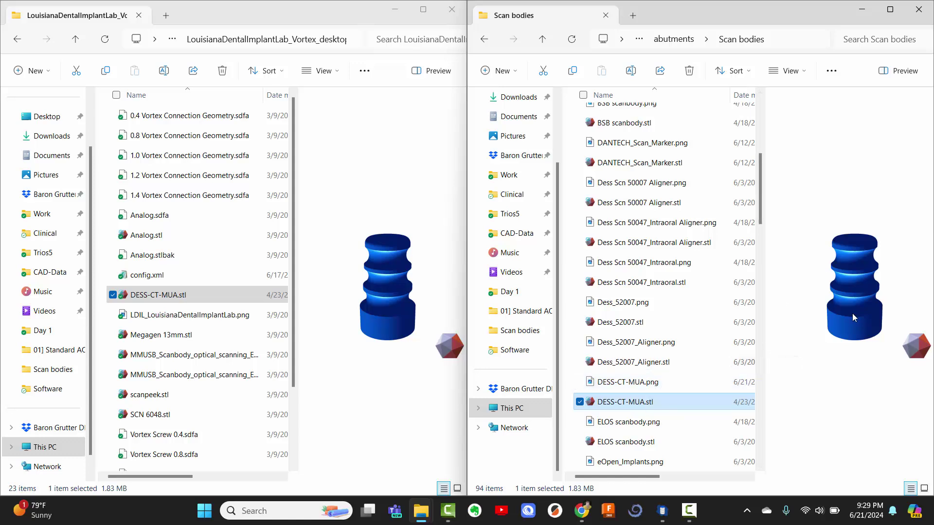
{"action": "key", "text": "Up"}
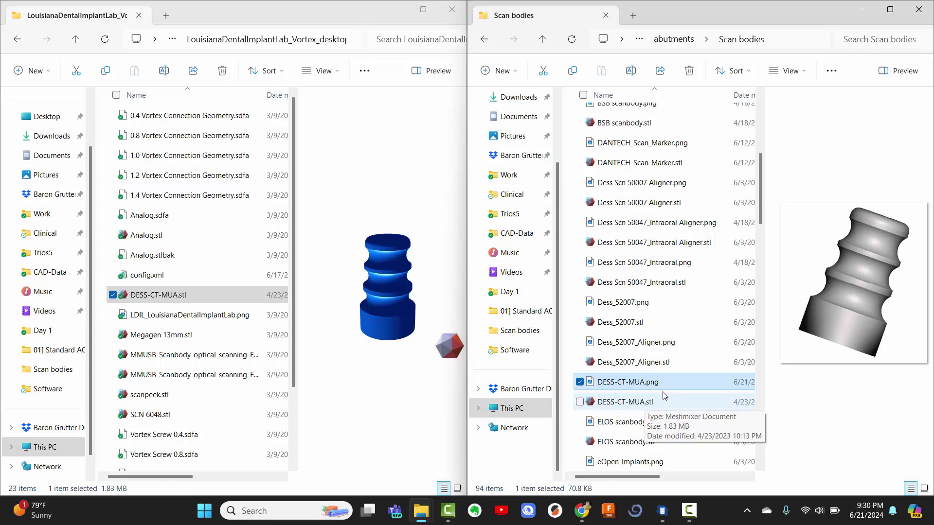
{"action": "left_click", "coordinate": [622, 404]}
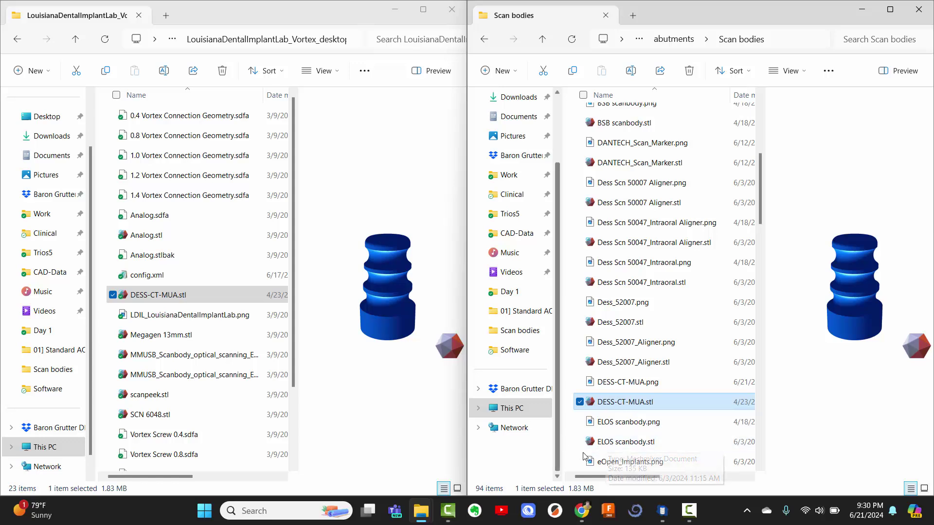
{"action": "mouse_move", "coordinate": [663, 512]}
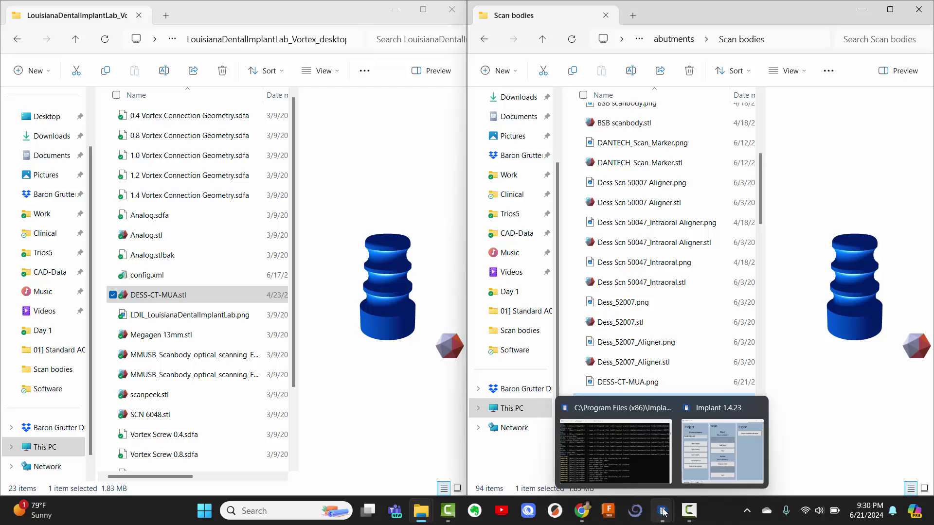
- Review the five captured upper scan posts in Implant, then open Export Abutment Meshes
{"action": "left_click", "coordinate": [702, 406]}
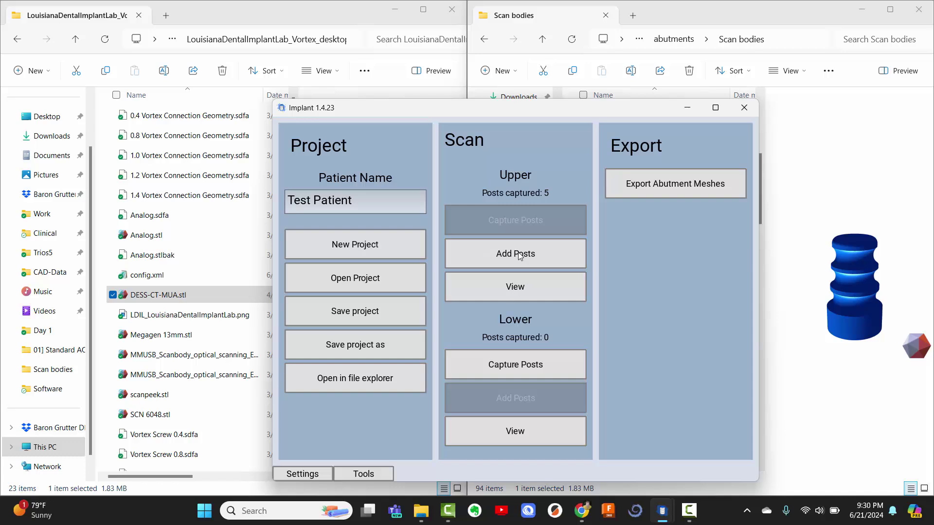
{"action": "left_click", "coordinate": [506, 287]}
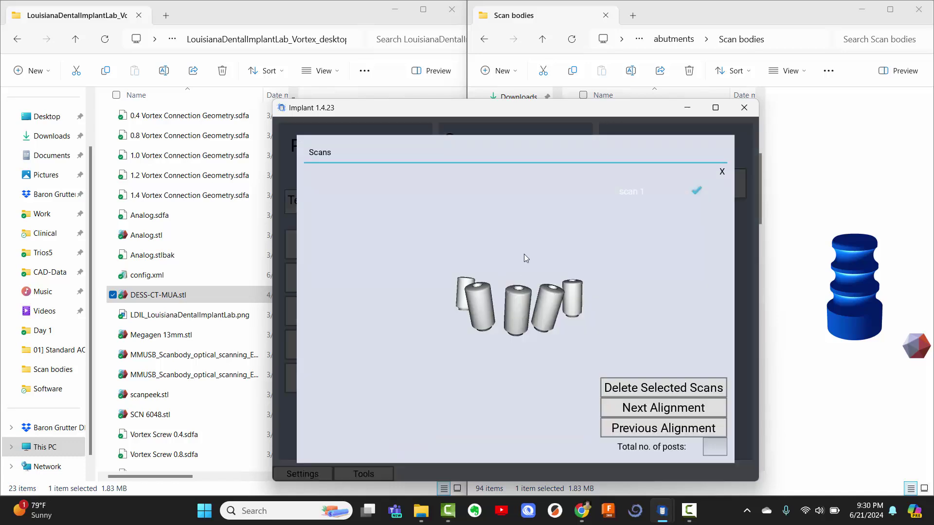
{"action": "left_click", "coordinate": [722, 172]}
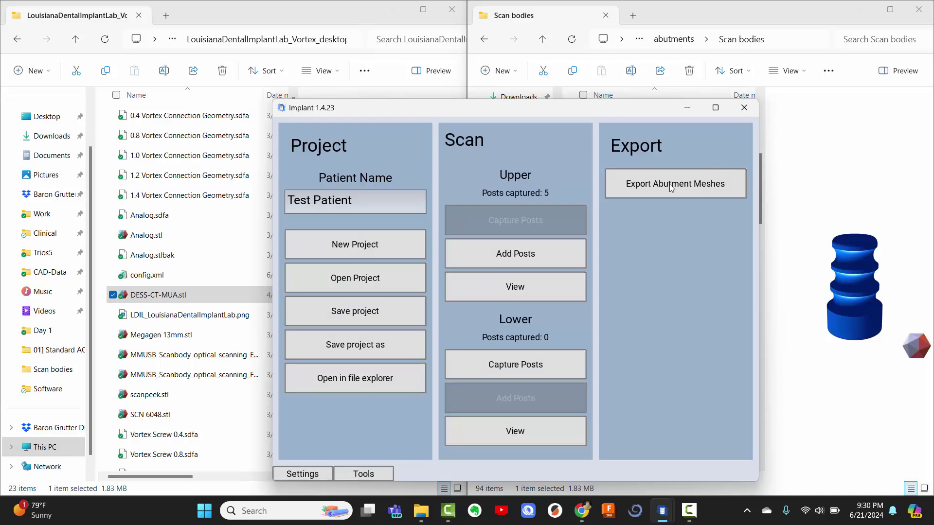
{"action": "left_click", "coordinate": [671, 188]}
- Under the Other meshes category, tick Megagen Analog.stl for export
{"action": "scroll", "coordinate": [618, 362], "scroll_direction": "down", "scroll_amount": 8}
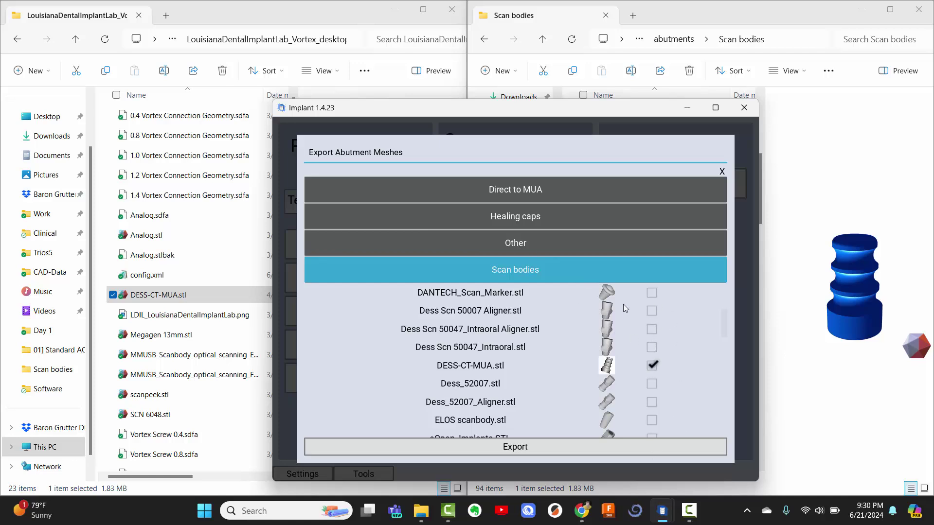
{"action": "scroll", "coordinate": [615, 372], "scroll_direction": "down", "scroll_amount": 1}
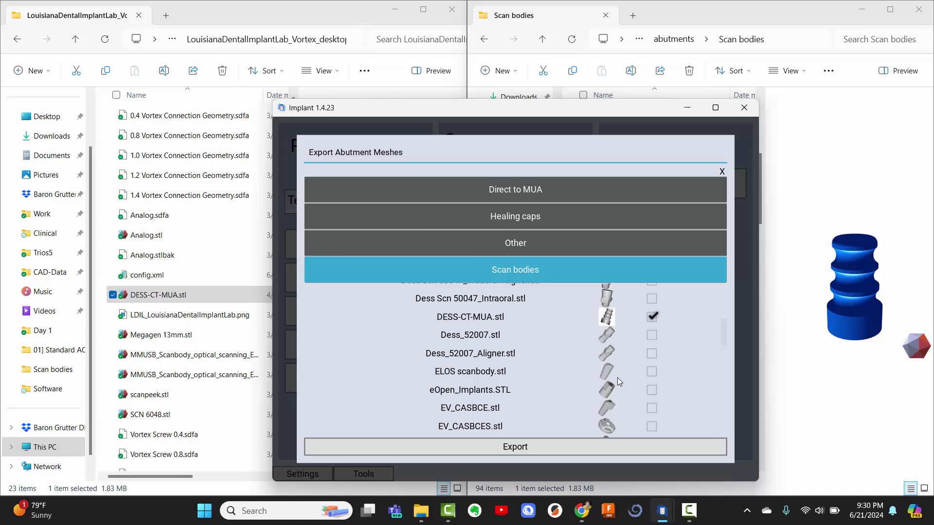
{"action": "scroll", "coordinate": [620, 373], "scroll_direction": "up", "scroll_amount": 2}
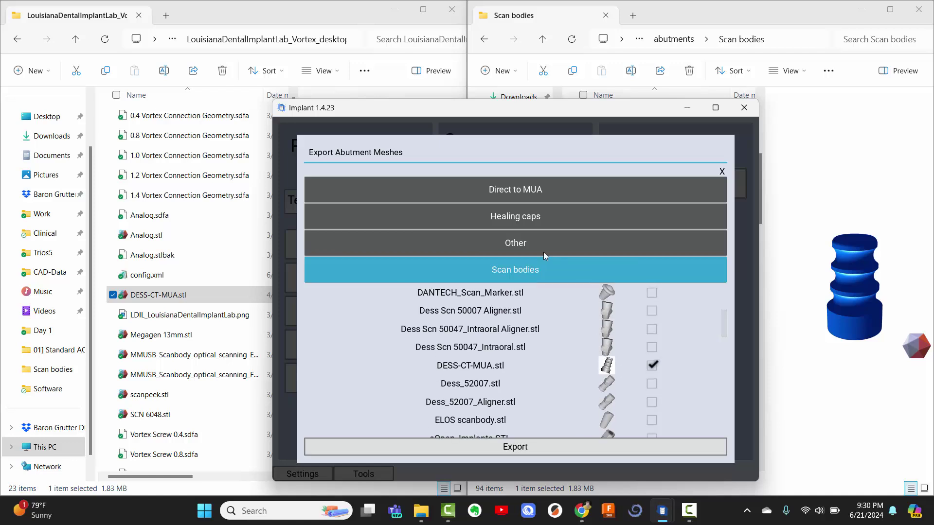
{"action": "left_click", "coordinate": [520, 245]}
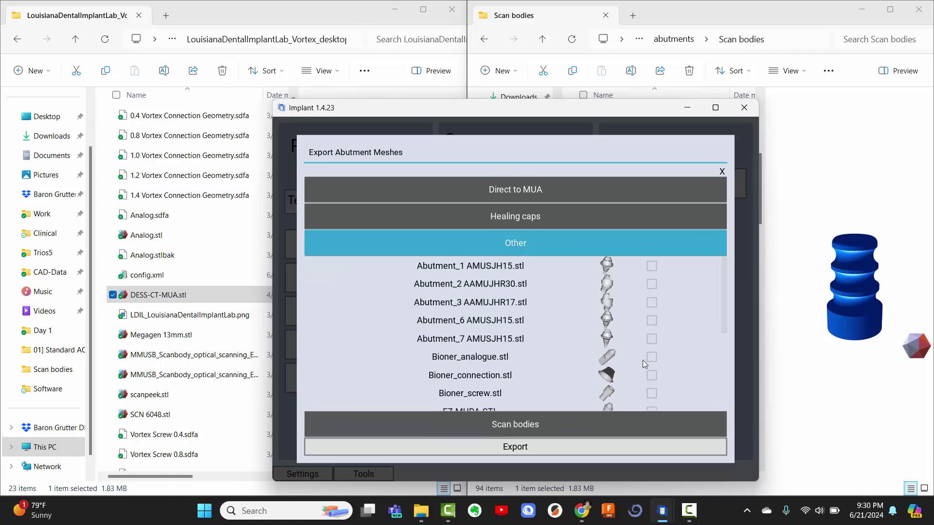
{"action": "scroll", "coordinate": [644, 360], "scroll_direction": "down", "scroll_amount": 3}
{"action": "left_click", "coordinate": [651, 345]}
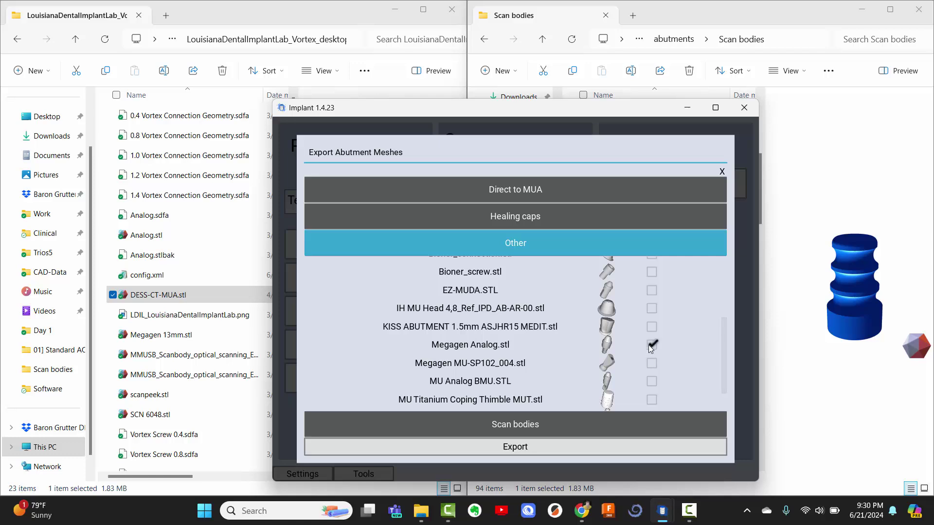
{"action": "scroll", "coordinate": [556, 346], "scroll_direction": "up", "scroll_amount": 2}
{"action": "scroll", "coordinate": [599, 358], "scroll_direction": "down", "scroll_amount": 1}
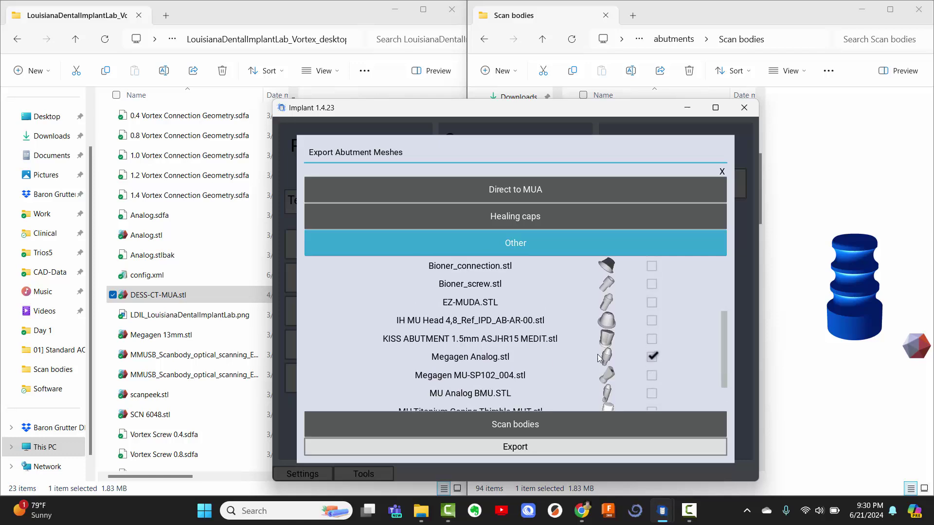
{"action": "scroll", "coordinate": [598, 345], "scroll_direction": "up", "scroll_amount": 3}
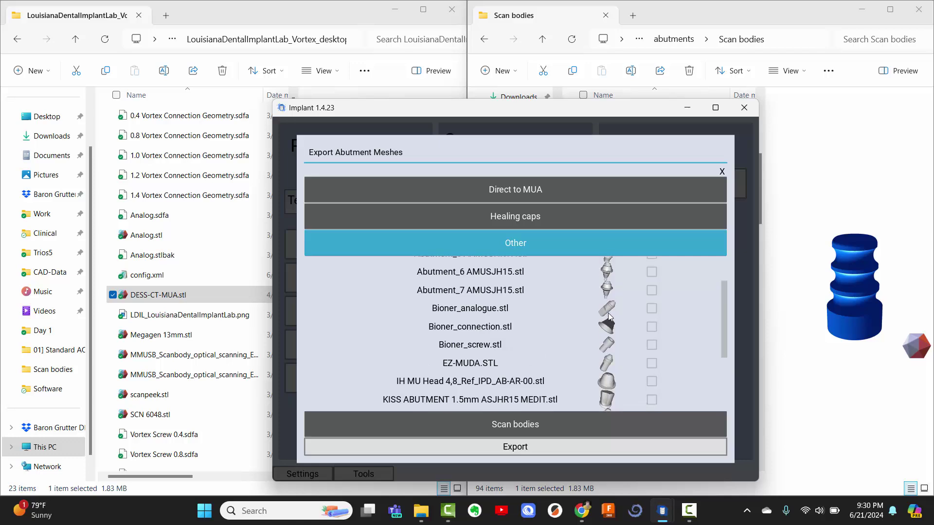
{"action": "scroll", "coordinate": [571, 354], "scroll_direction": "down", "scroll_amount": 2}
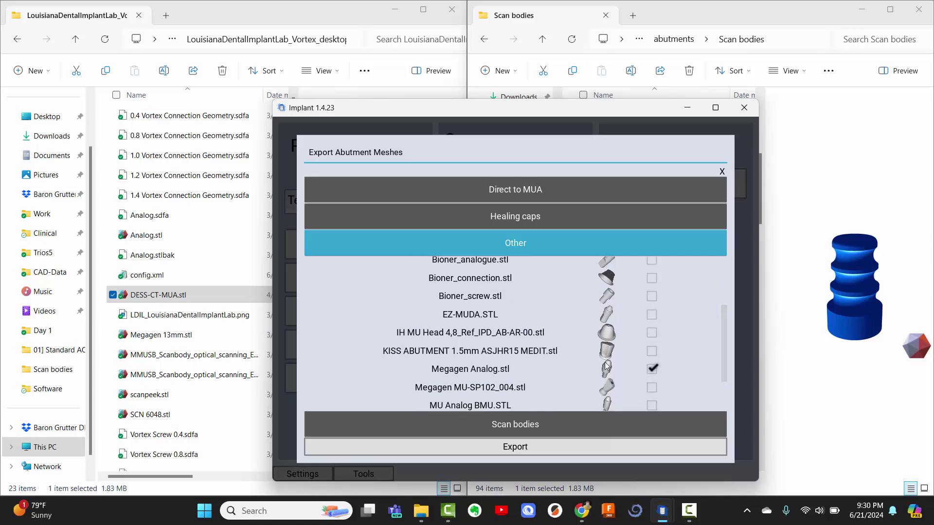
{"action": "scroll", "coordinate": [566, 364], "scroll_direction": "up", "scroll_amount": 1}
{"action": "scroll", "coordinate": [565, 363], "scroll_direction": "down", "scroll_amount": 2}
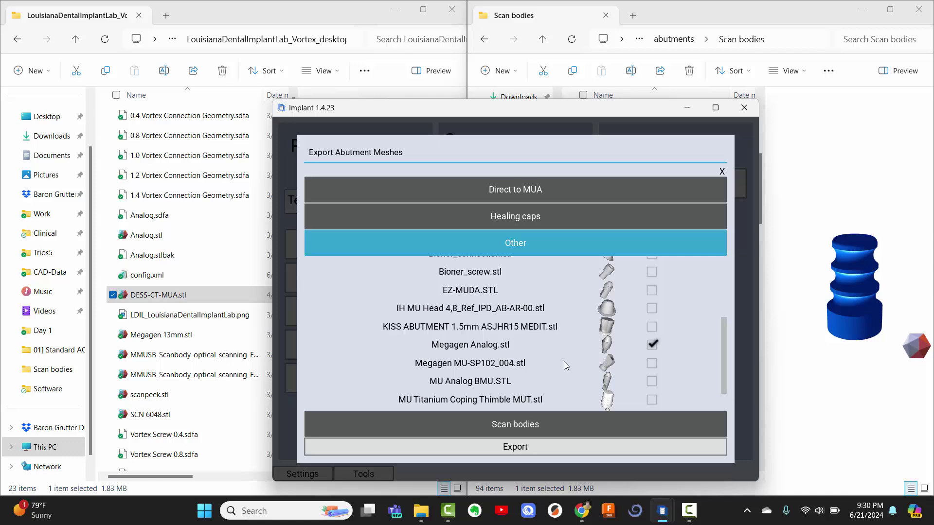
- Export the checked meshes and inspect the combined STL files in the upper_jaw folder
{"action": "left_click", "coordinate": [542, 446]}
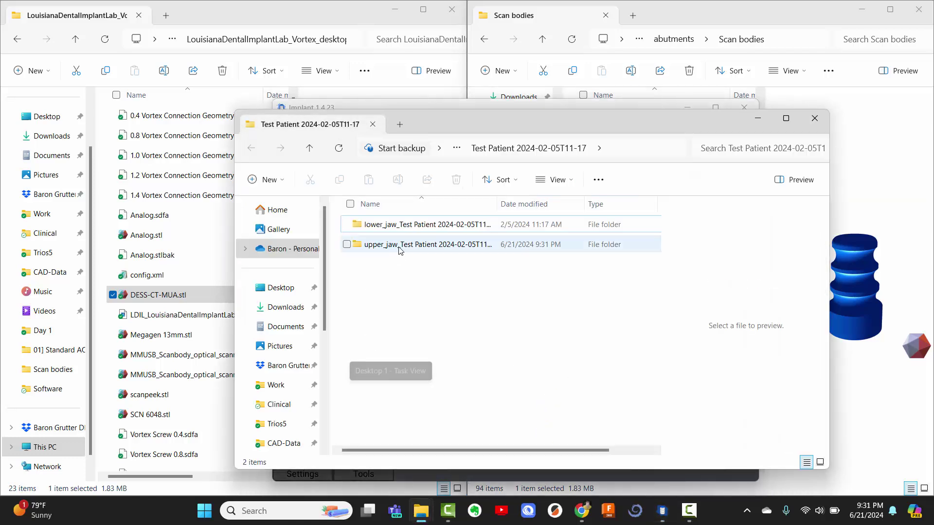
{"action": "left_click", "coordinate": [399, 248]}
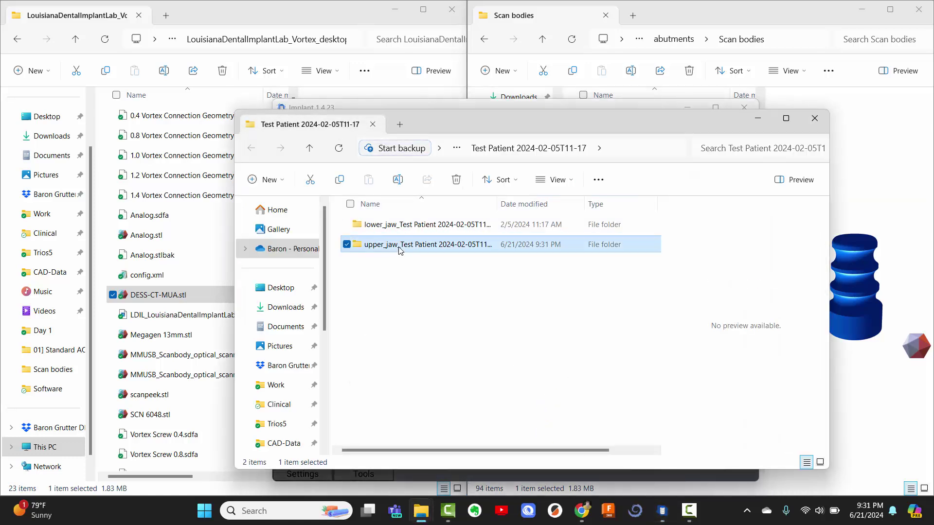
{"action": "double_click", "coordinate": [428, 246]}
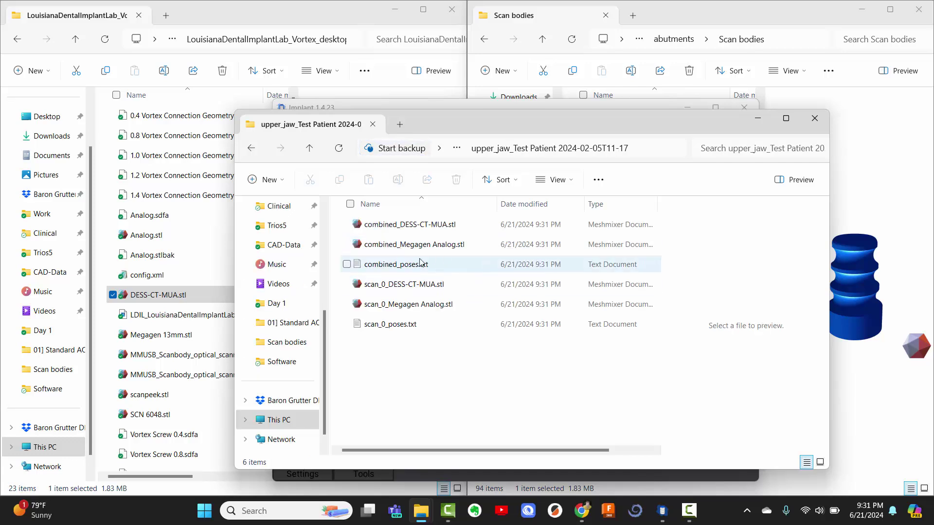
{"action": "left_click", "coordinate": [419, 226]}
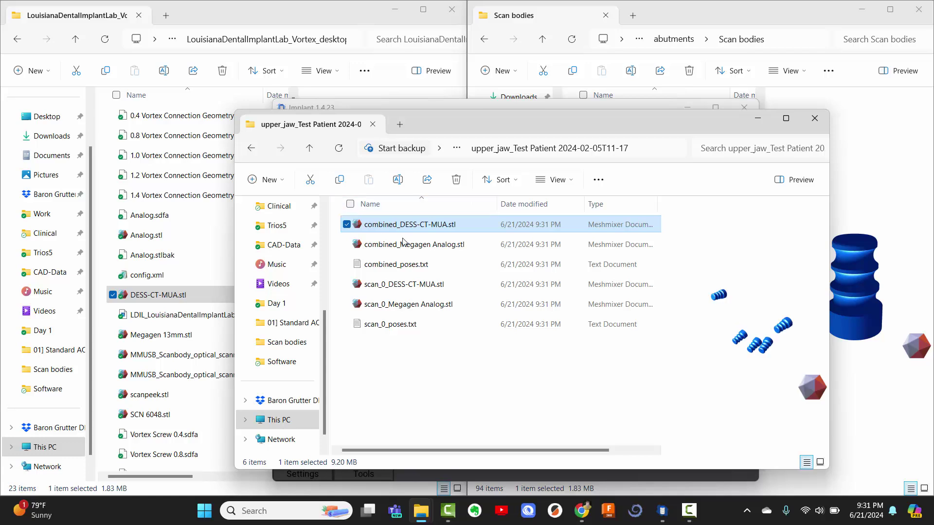
{"action": "left_click", "coordinate": [406, 244]}
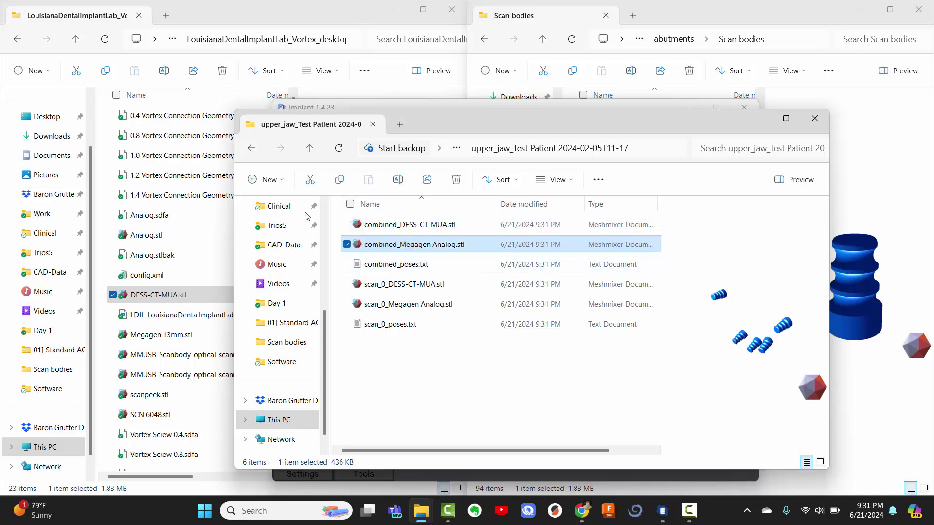
- Open combined_DESS-CT-MUA.stl in Meshmixer, append combined_Megagen Analog.stl unshifted, and check alignment
{"action": "double_click", "coordinate": [398, 224]}
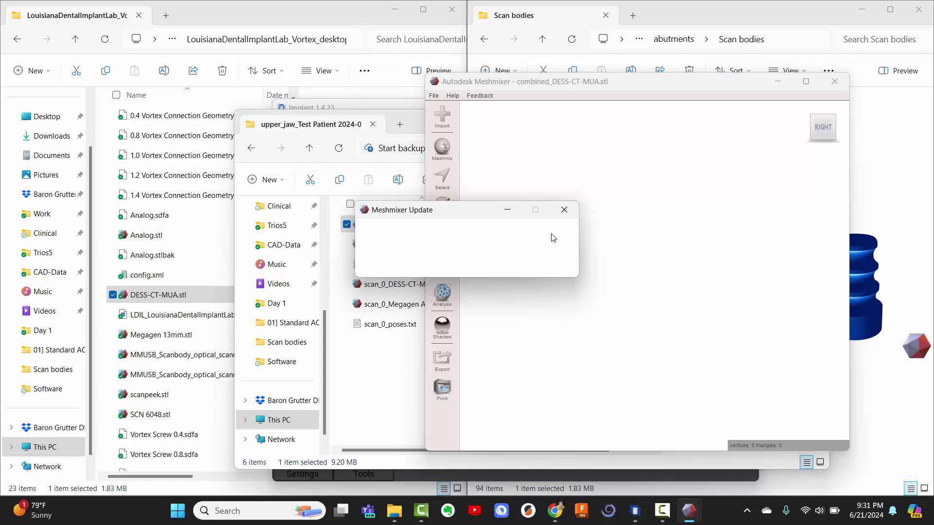
{"action": "left_click", "coordinate": [564, 211]}
{"action": "left_click_drag", "start_coordinate": [392, 244], "coordinate": [539, 254]}
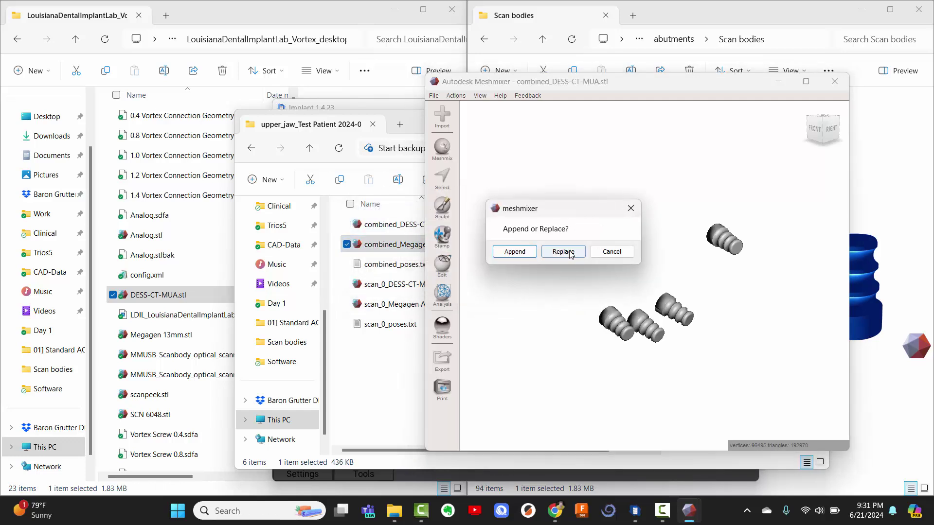
{"action": "left_click", "coordinate": [519, 253]}
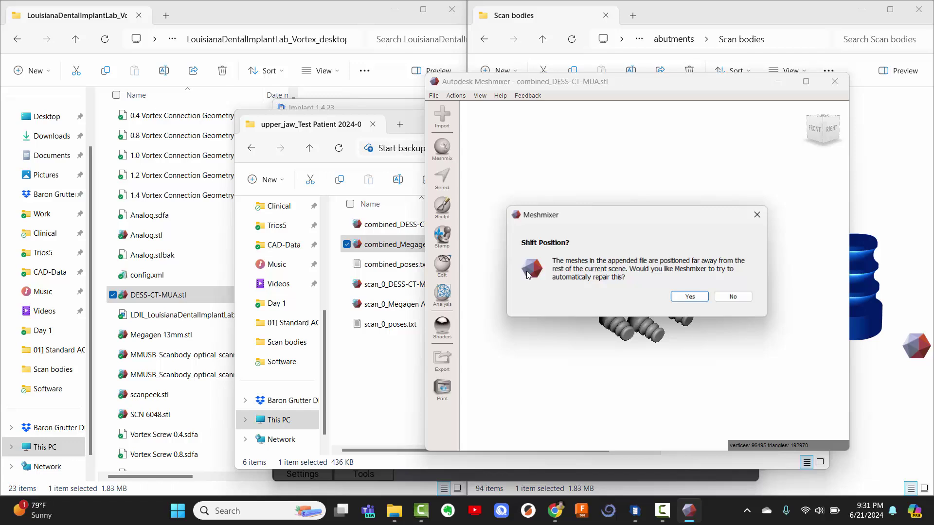
{"action": "left_click", "coordinate": [734, 294]}
{"action": "right_click_drag", "start_coordinate": [657, 319], "coordinate": [574, 257]}
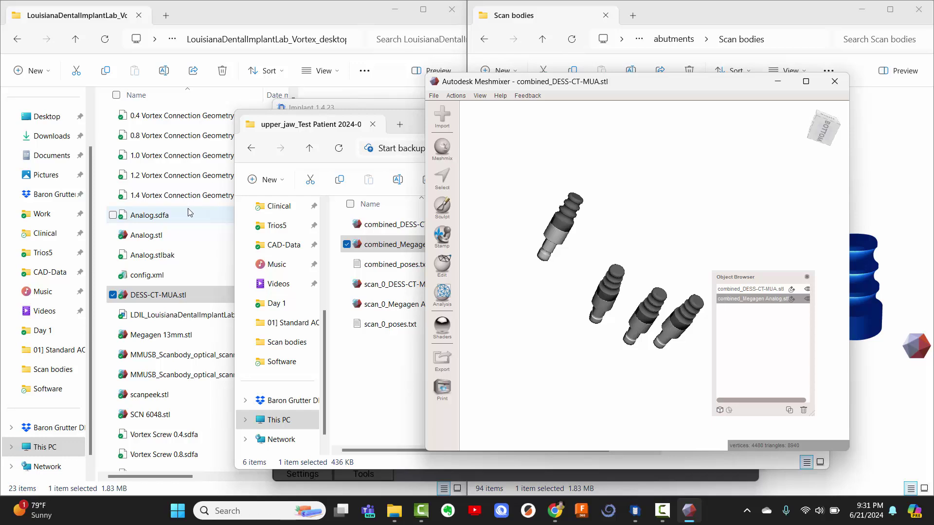
{"action": "right_click_drag", "start_coordinate": [667, 230], "coordinate": [678, 261]}
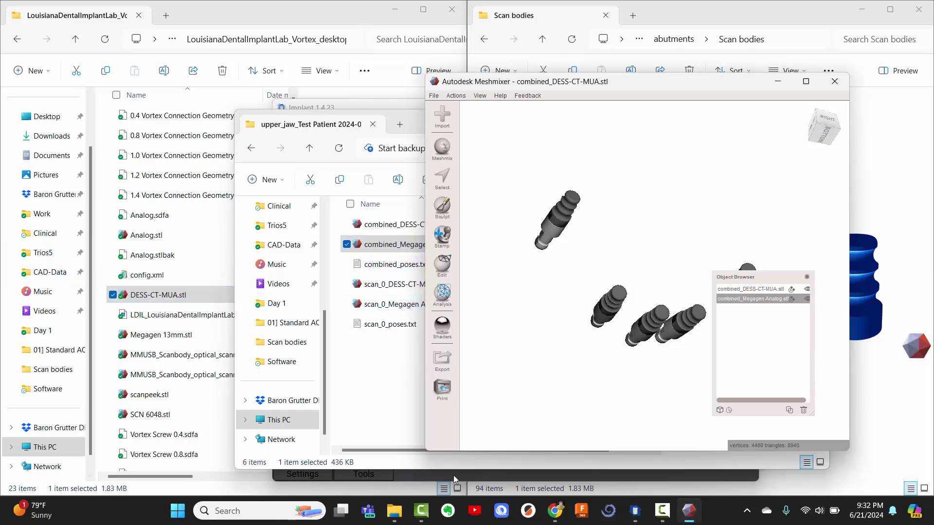
- Bring Implant 1.4.23 back to the front and dismiss the export success message
{"action": "mouse_move", "coordinate": [635, 511]}
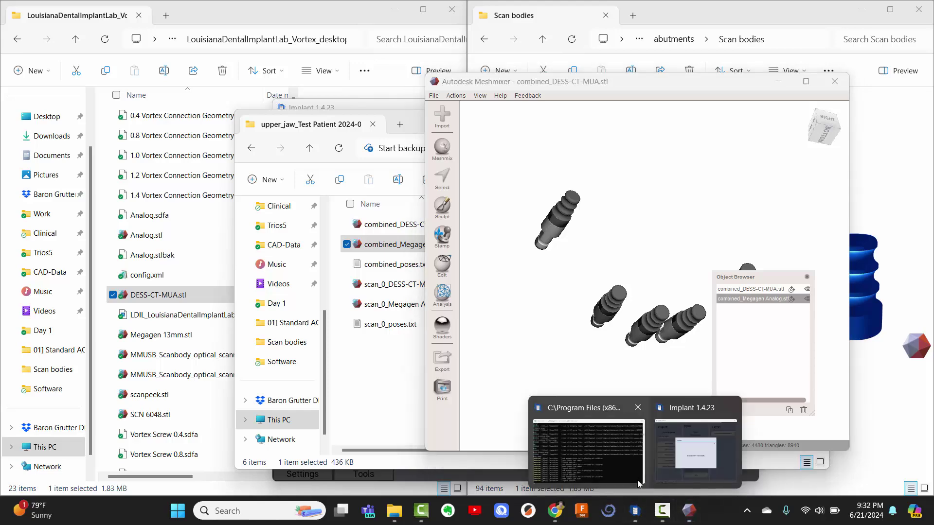
{"action": "left_click", "coordinate": [696, 416]}
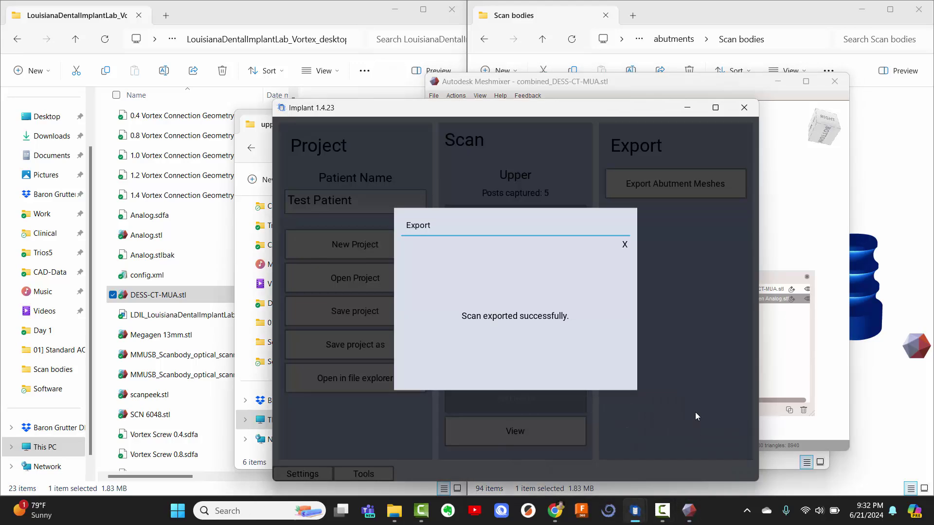
{"action": "left_click", "coordinate": [624, 244]}
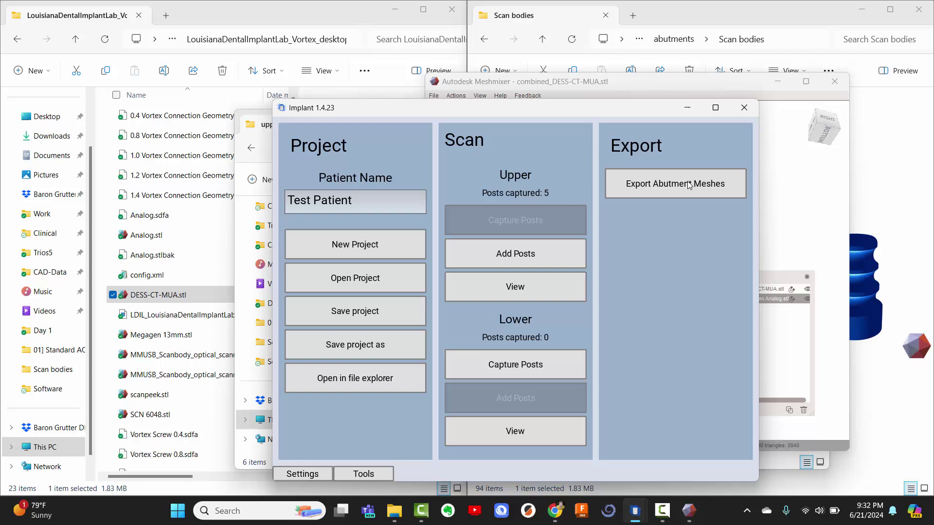
- Reopen Export Abutment Meshes and browse the Scan bodies list to DESS-CT-MUA.stl
{"action": "left_click", "coordinate": [689, 185]}
{"action": "scroll", "coordinate": [691, 382], "scroll_direction": "down", "scroll_amount": 5}
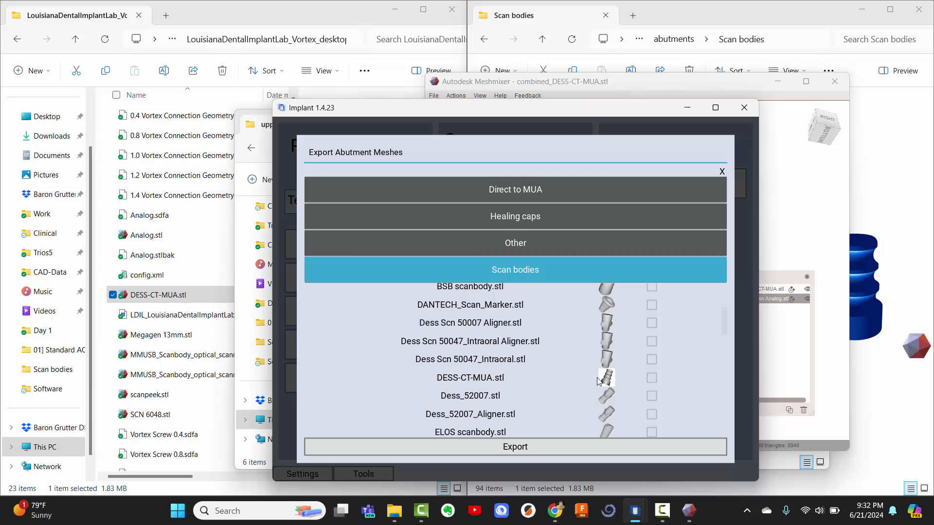
{"action": "scroll", "coordinate": [599, 382], "scroll_direction": "down", "scroll_amount": 3}
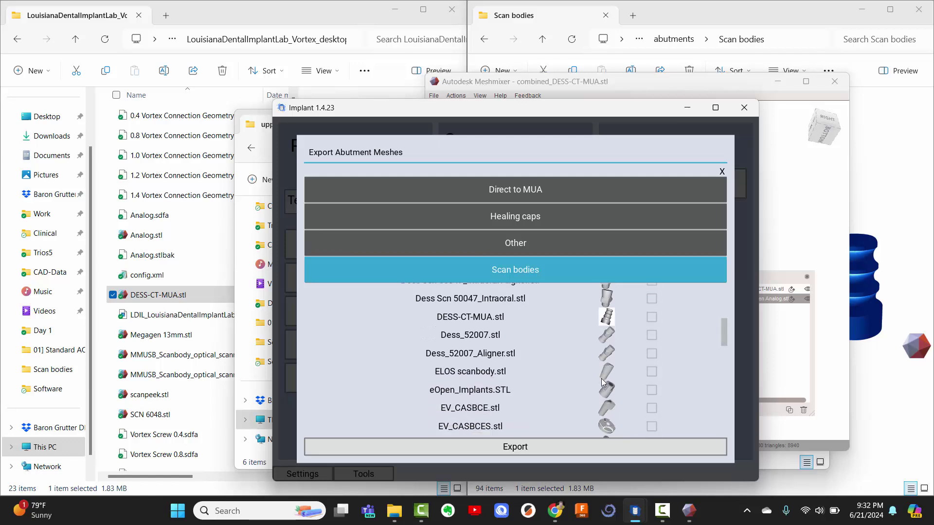
{"action": "scroll", "coordinate": [602, 382], "scroll_direction": "up", "scroll_amount": 3}
{"action": "scroll", "coordinate": [602, 382], "scroll_direction": "up", "scroll_amount": 5}
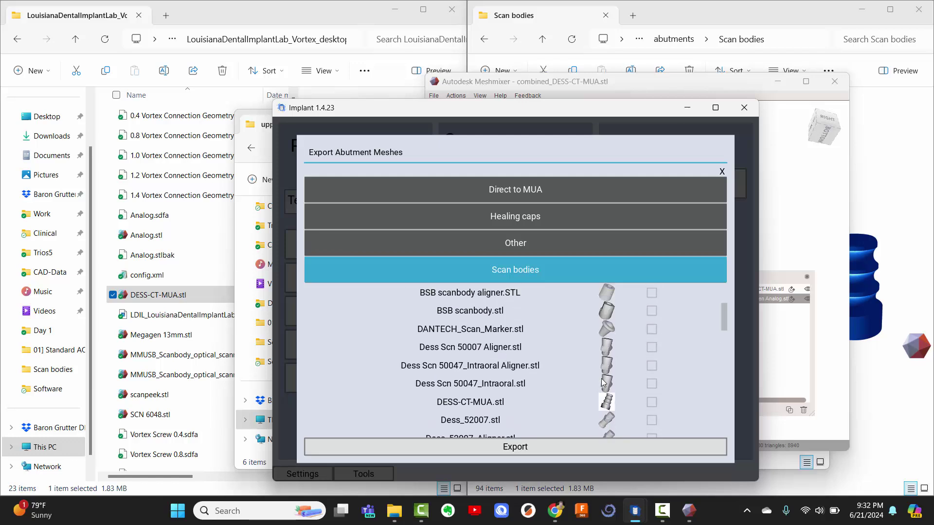
{"action": "scroll", "coordinate": [602, 382], "scroll_direction": "down", "scroll_amount": 5}
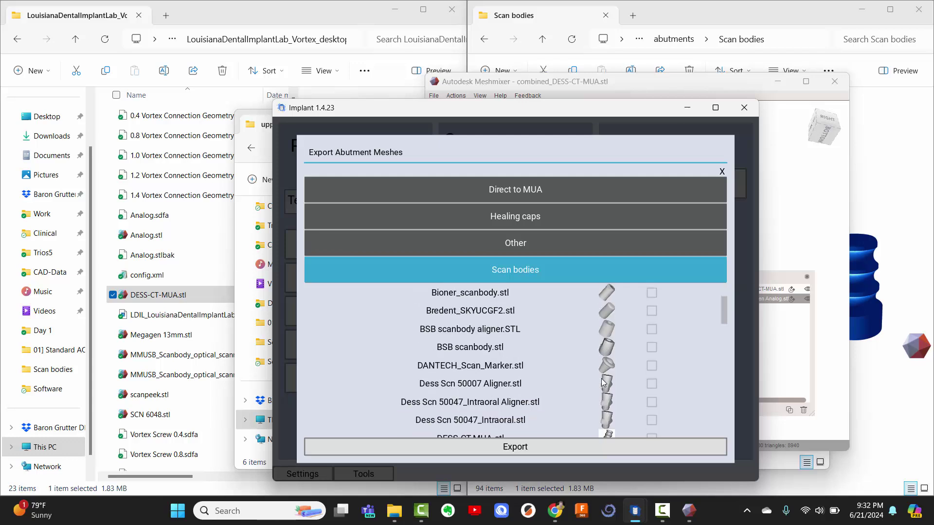